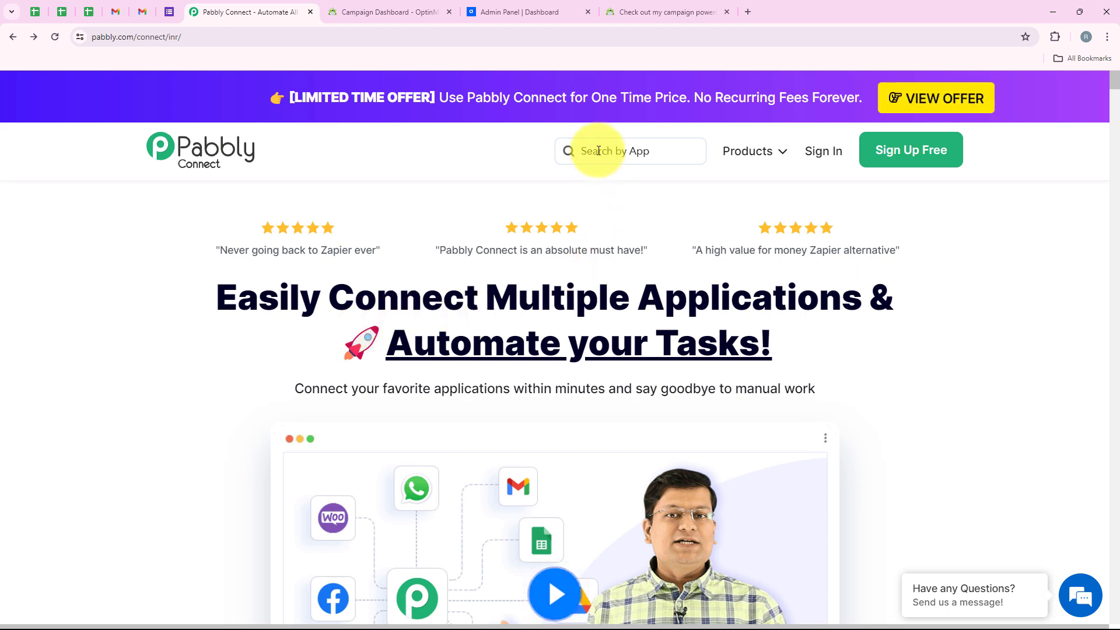
# Step: Go from the Pabbly Connect public homepage to the Pabbly account sign-in
pyautogui.click(268, 39)
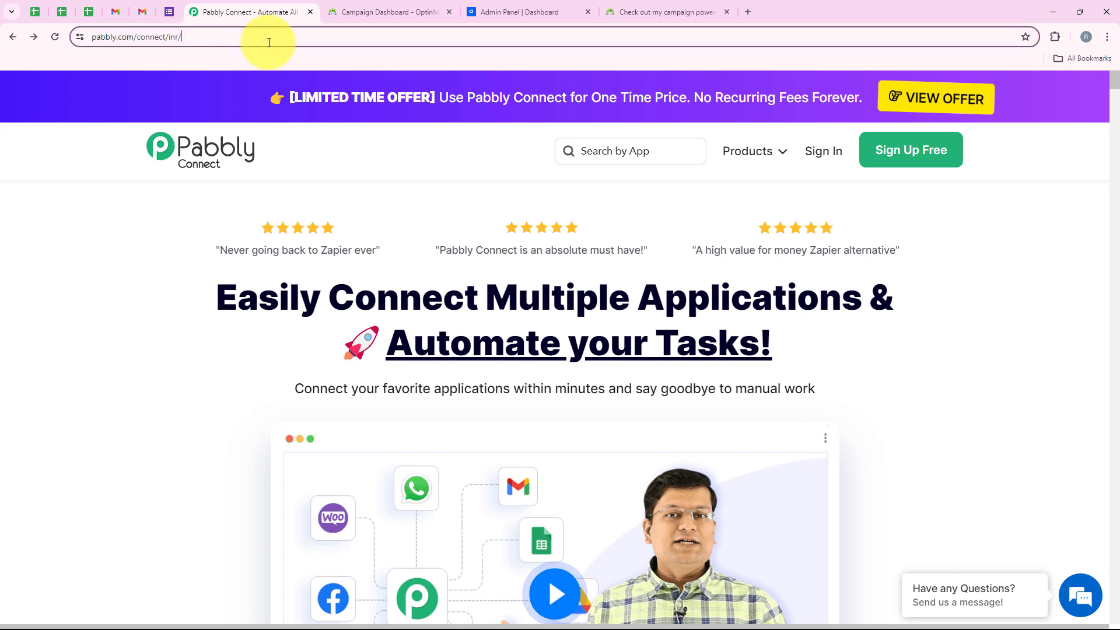
pyautogui.click(146, 254)
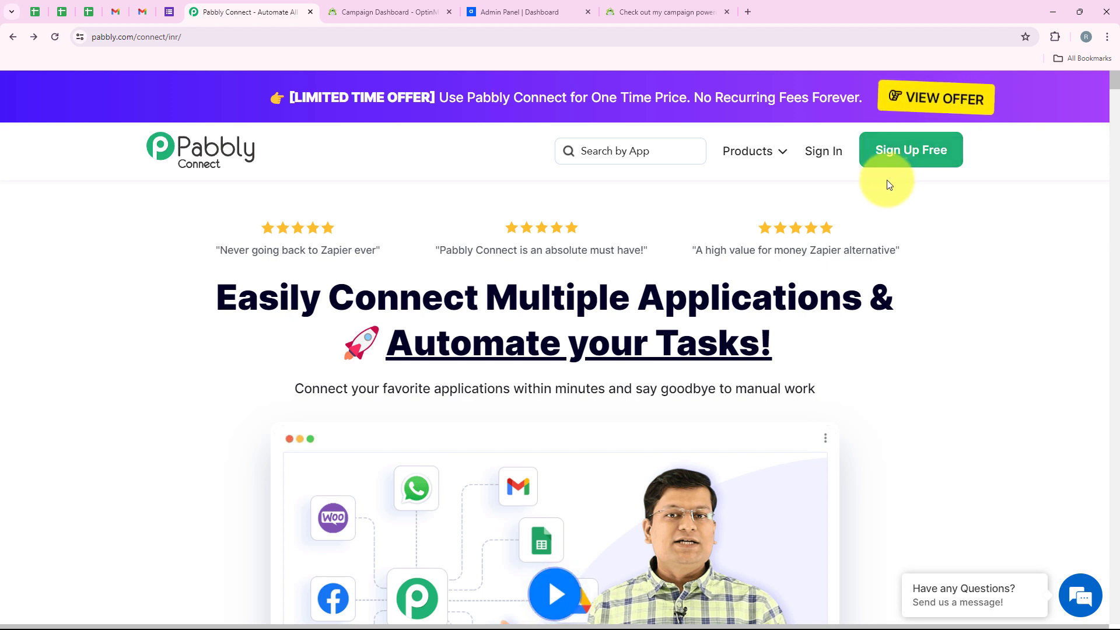
pyautogui.click(825, 156)
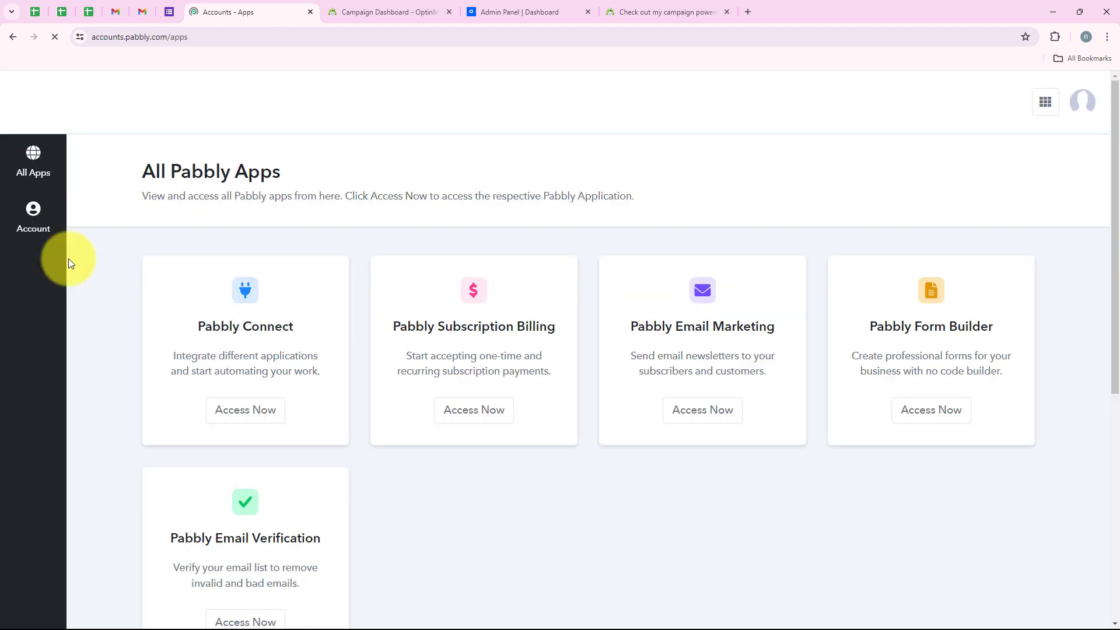
# Step: Open Pabbly Connect from its card on the All Pabbly Apps page
pyautogui.moveTo(100, 177); pyautogui.dragTo(326, 188)
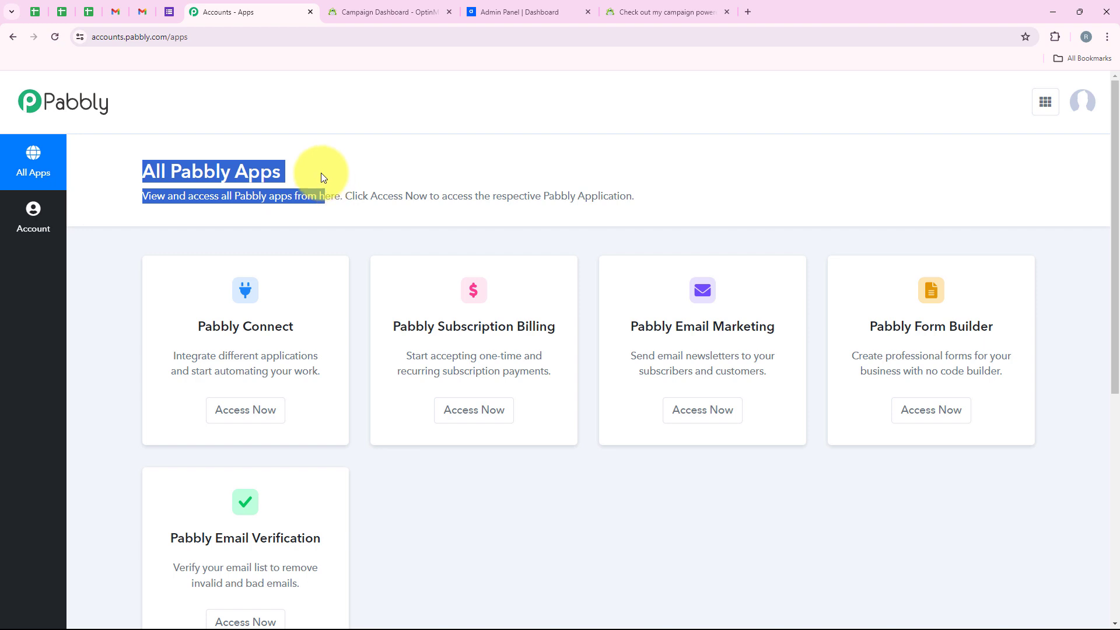
pyautogui.click(319, 175)
pyautogui.scroll(-1, 263, 284)
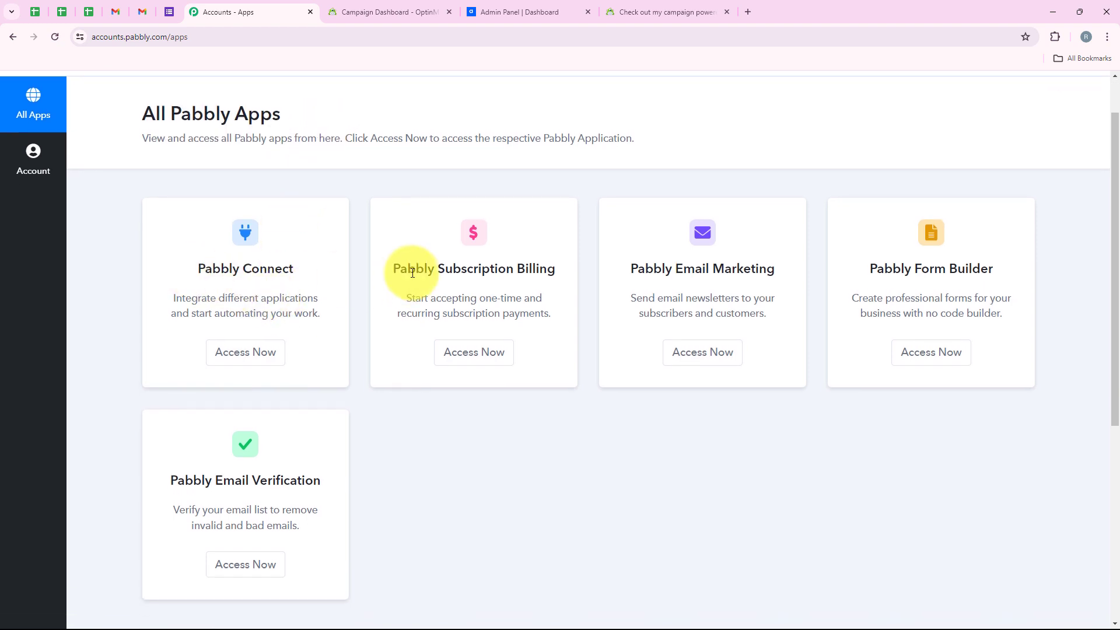
pyautogui.scroll(1, 408, 268)
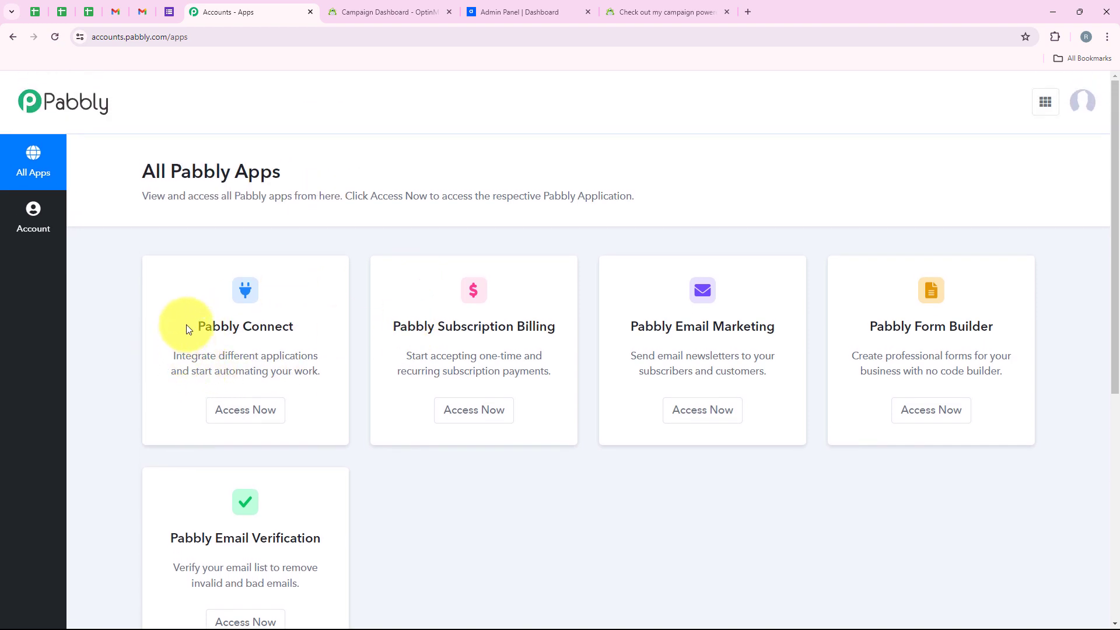
pyautogui.moveTo(187, 325); pyautogui.dragTo(305, 326)
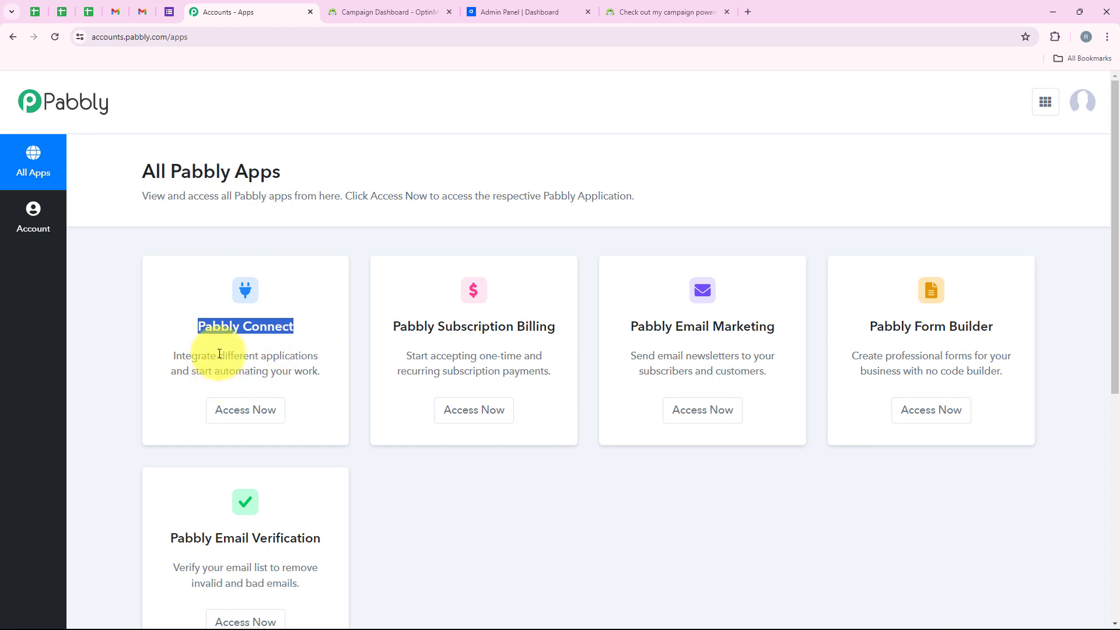
pyautogui.moveTo(220, 355); pyautogui.dragTo(306, 349)
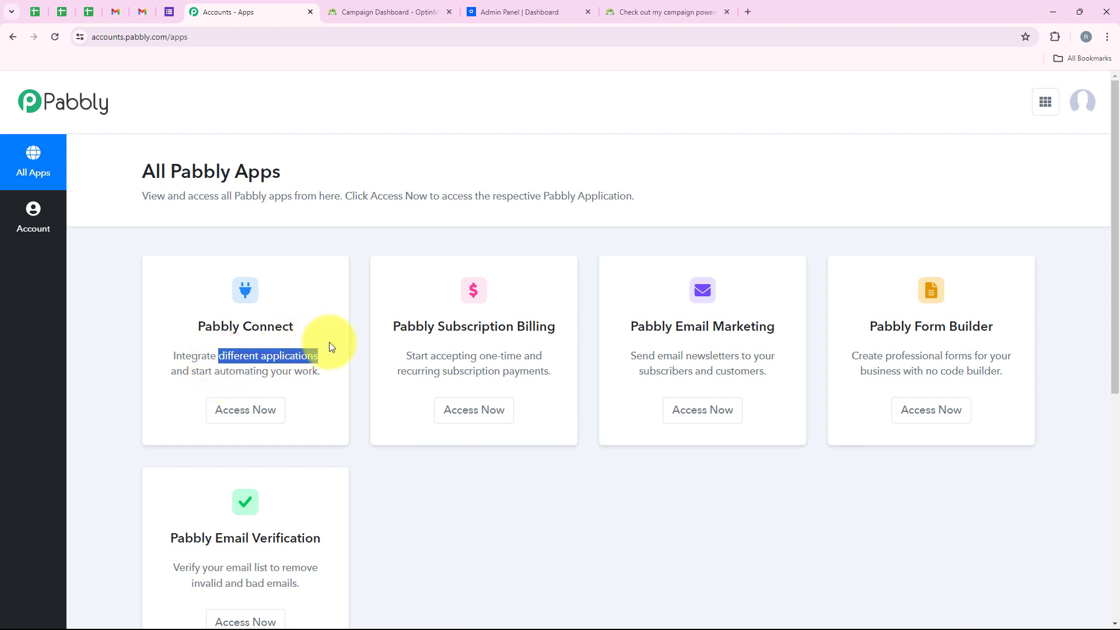
pyautogui.click(335, 295)
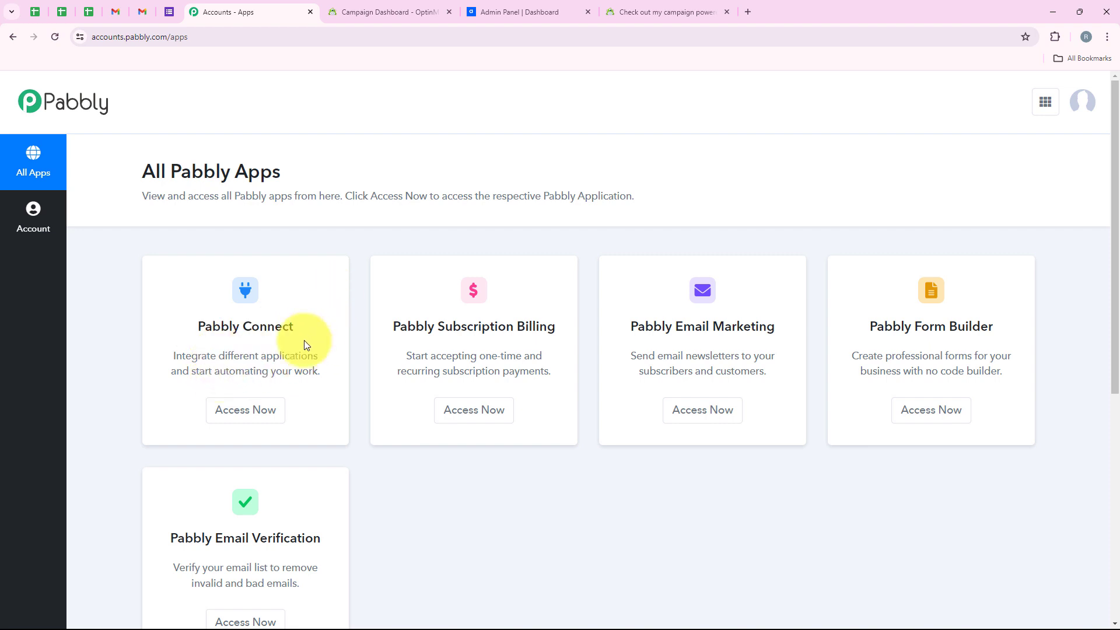
pyautogui.click(256, 410)
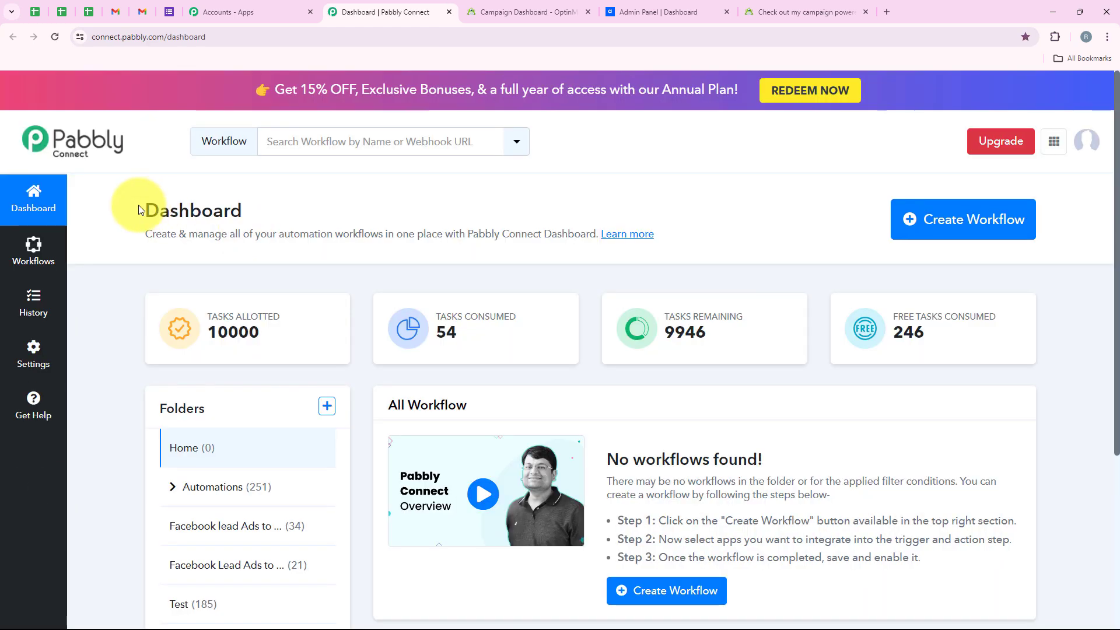
# Step: Start a new workflow from the dashboard and place it in the Automations folder
pyautogui.moveTo(142, 210); pyautogui.dragTo(295, 204)
pyautogui.click(298, 205)
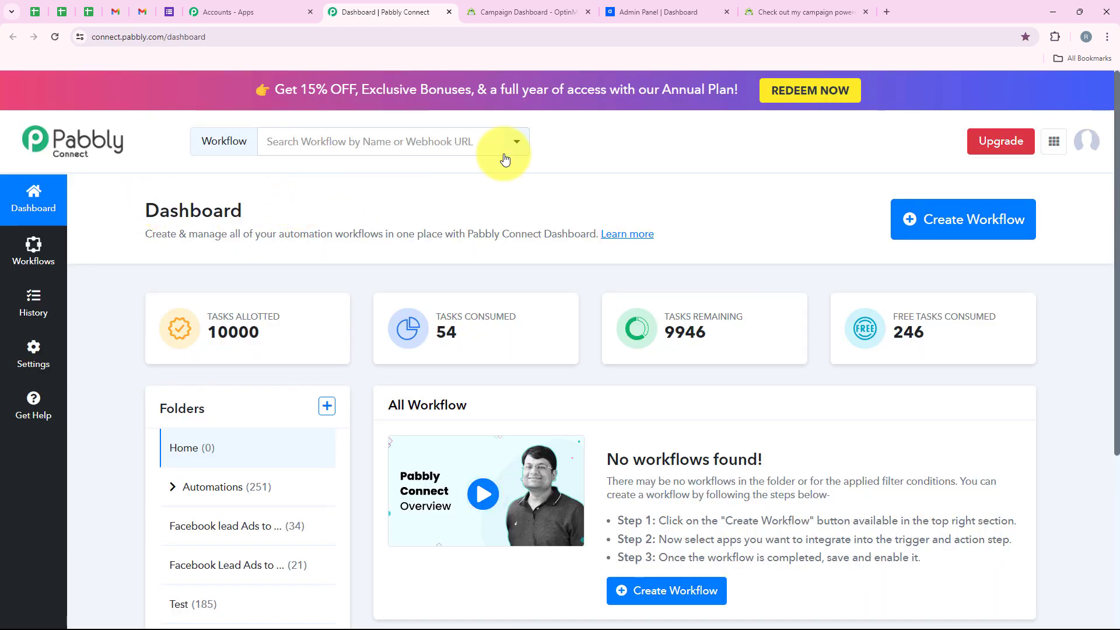
pyautogui.click(929, 236)
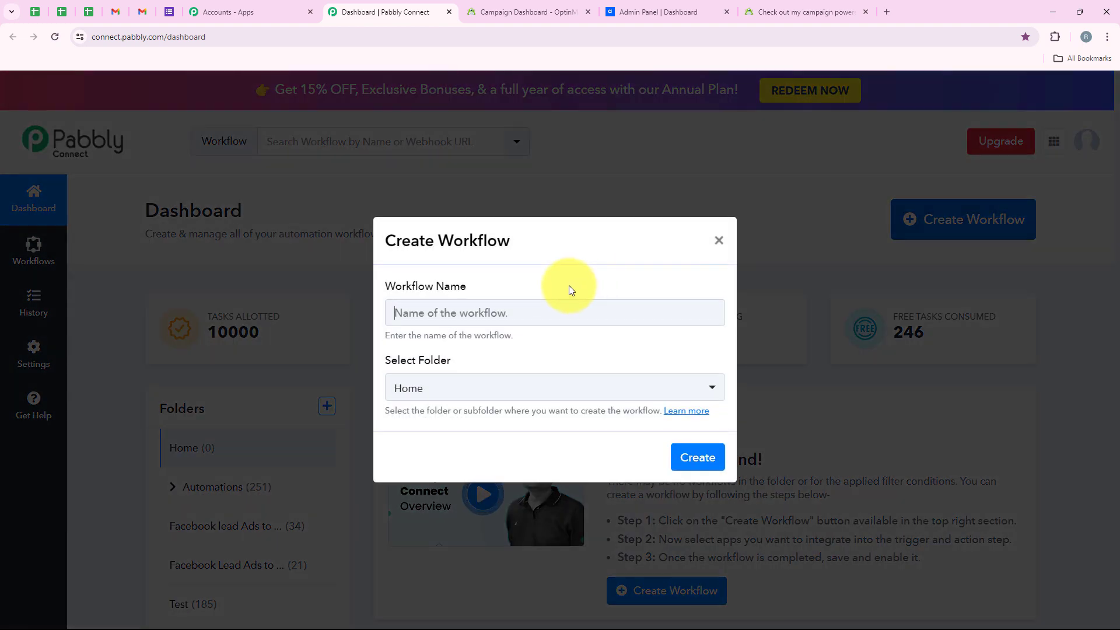
pyautogui.moveTo(537, 287); pyautogui.dragTo(382, 289)
pyautogui.moveTo(466, 362); pyautogui.dragTo(500, 357)
pyautogui.click(408, 391)
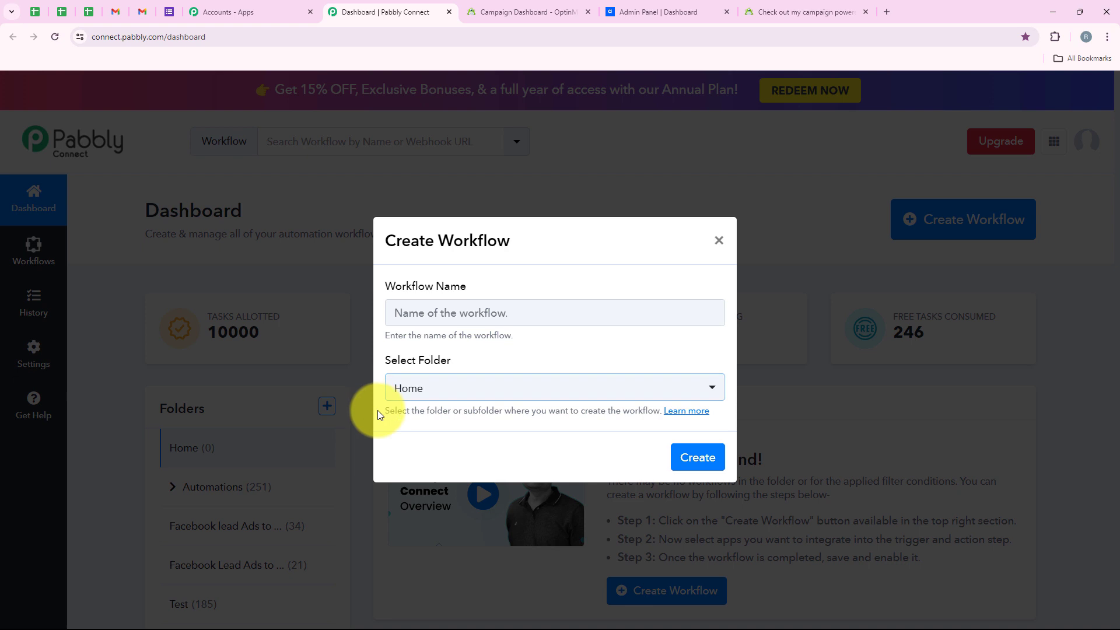
pyautogui.click(415, 395)
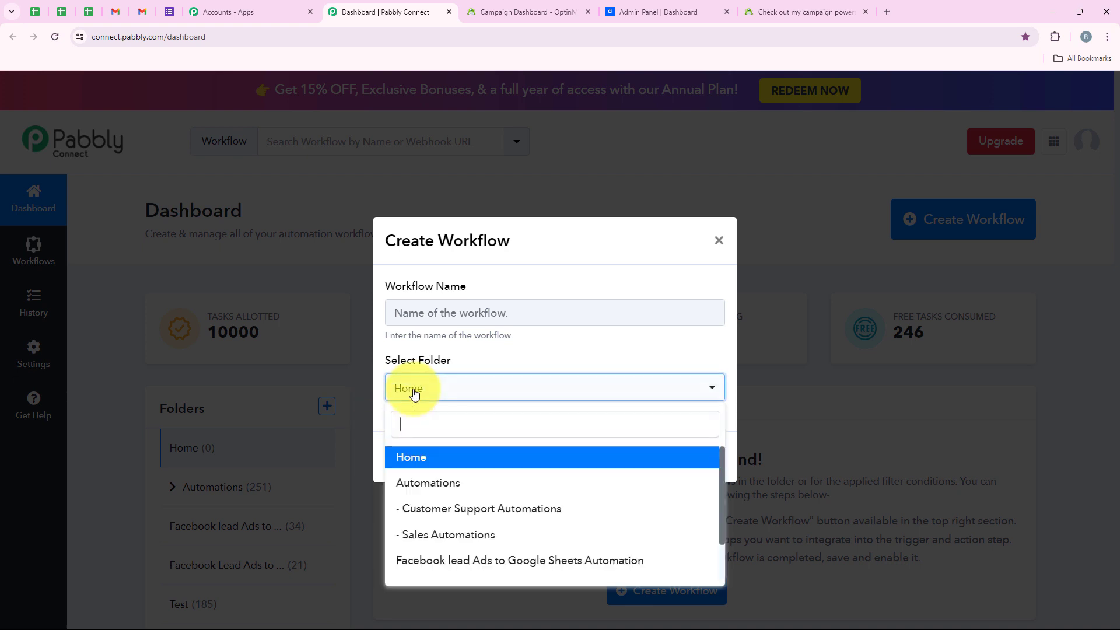
pyautogui.click(684, 480)
# Step: Name the workflow 'How to Create Agiled Contact from OptinMonster Lead' and create it
pyautogui.click(518, 315)
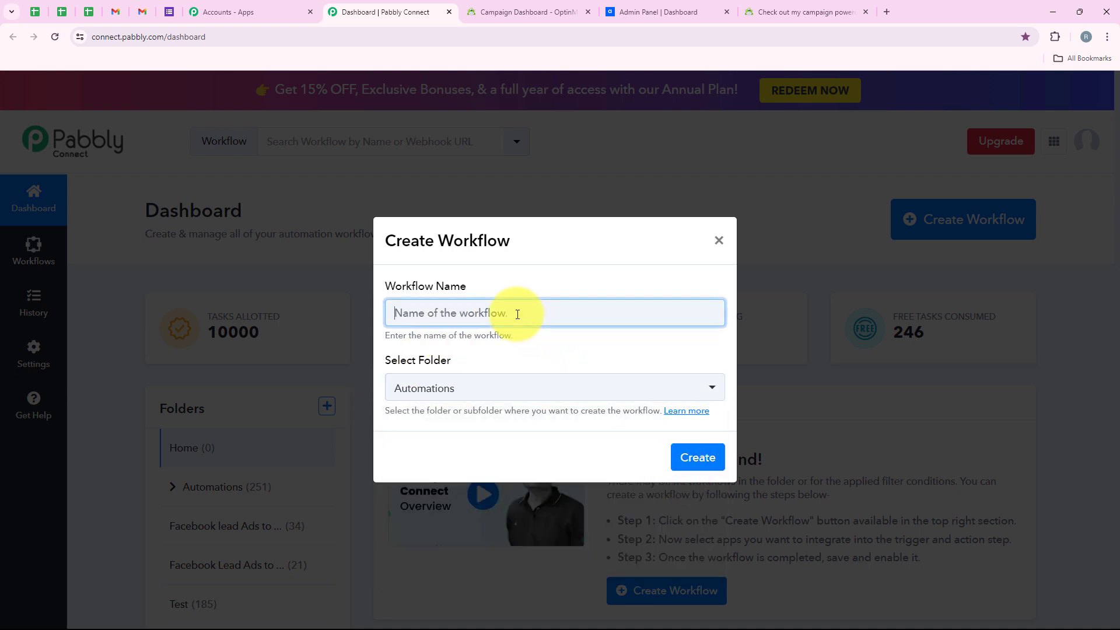
pyautogui.write('How to Create Agiled Contact from OptinMonster Lead')
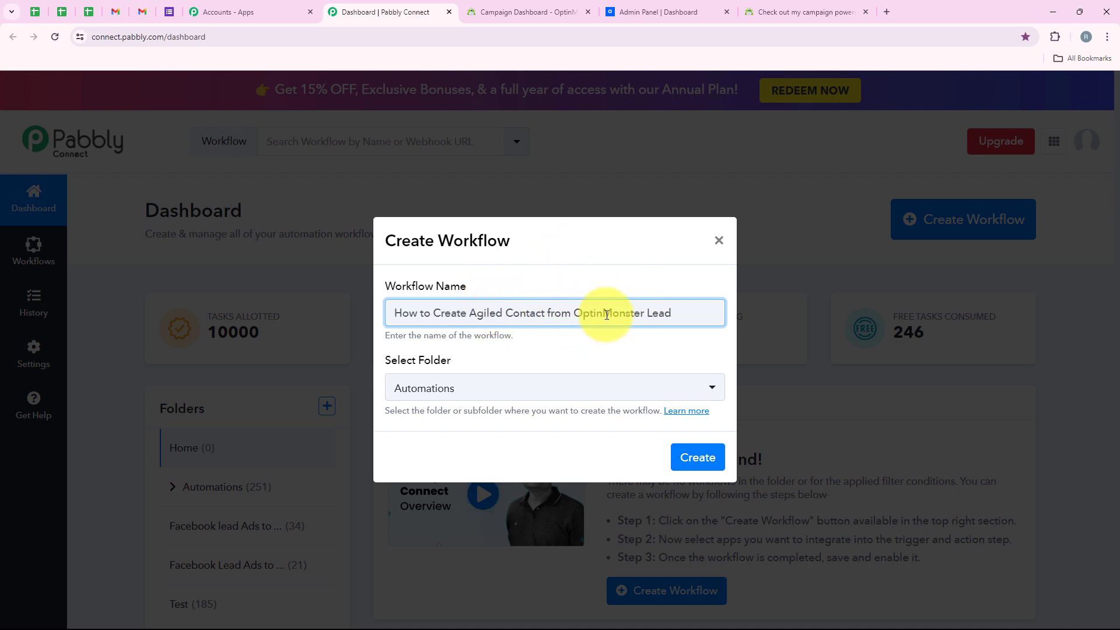
pyautogui.click(699, 456)
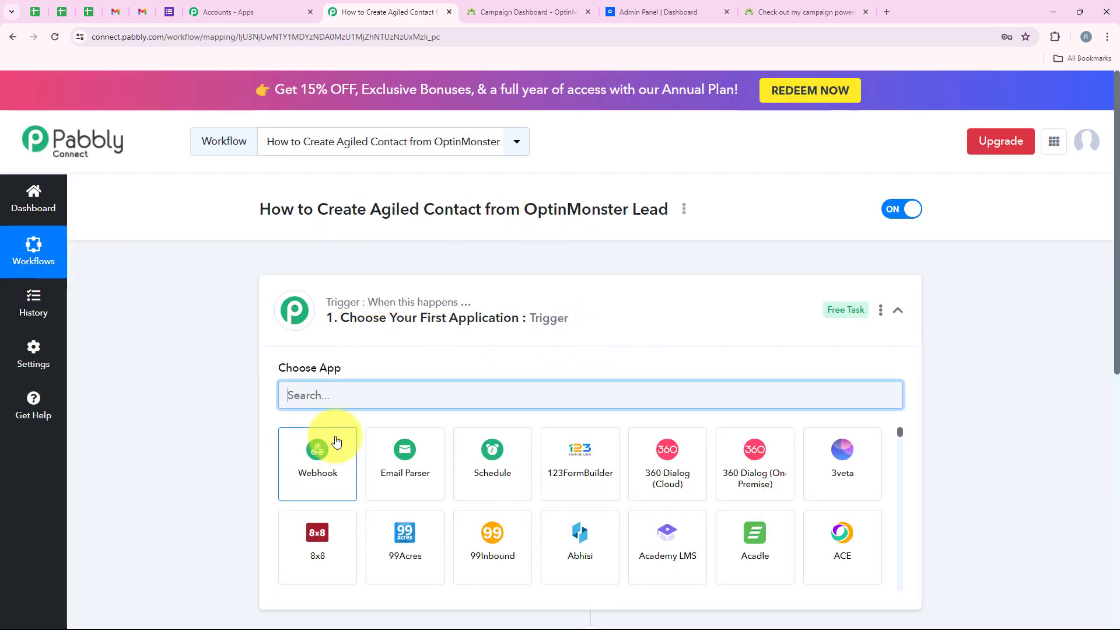
# Step: Search 'OptinM' in the trigger's app picker and choose OptinMonster as the trigger app
pyautogui.click(381, 323)
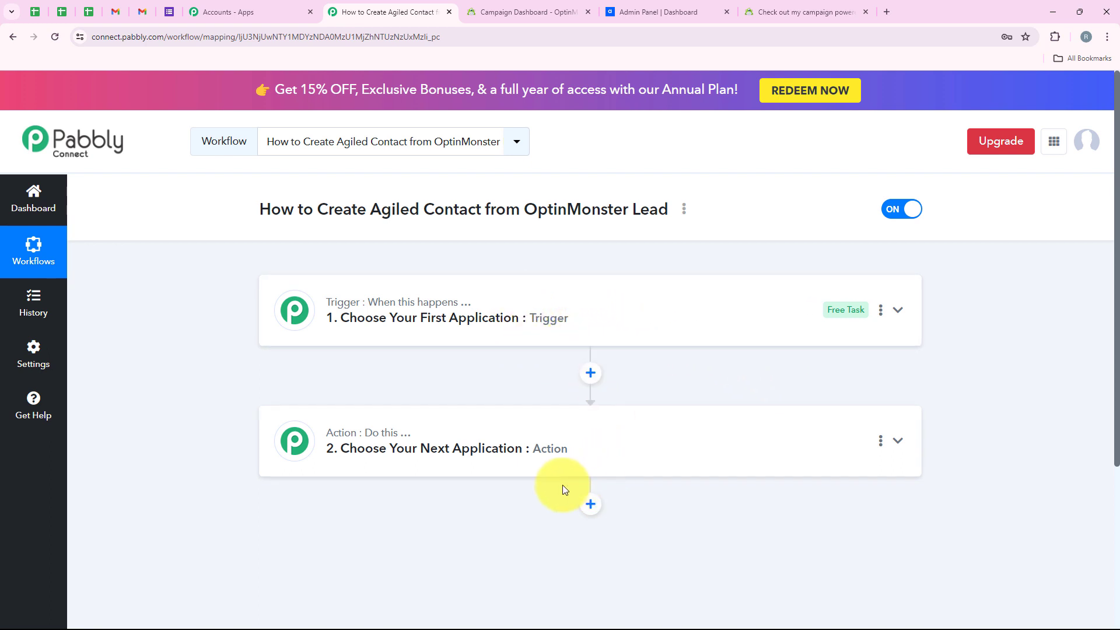
pyautogui.click(406, 330)
pyautogui.write('OptinMonster')
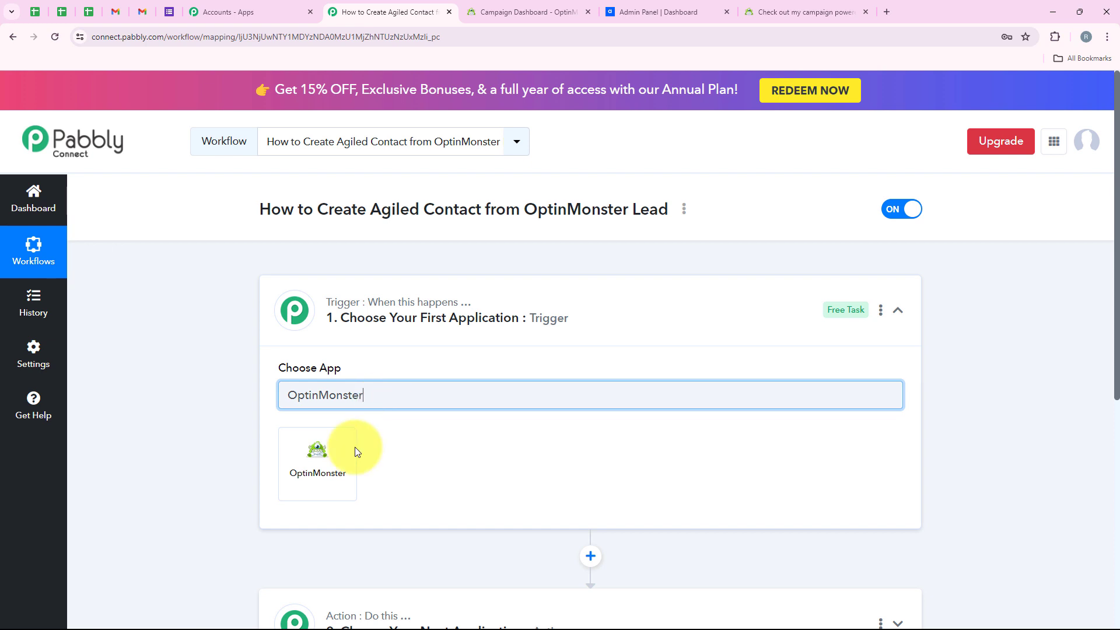
pyautogui.click(355, 447)
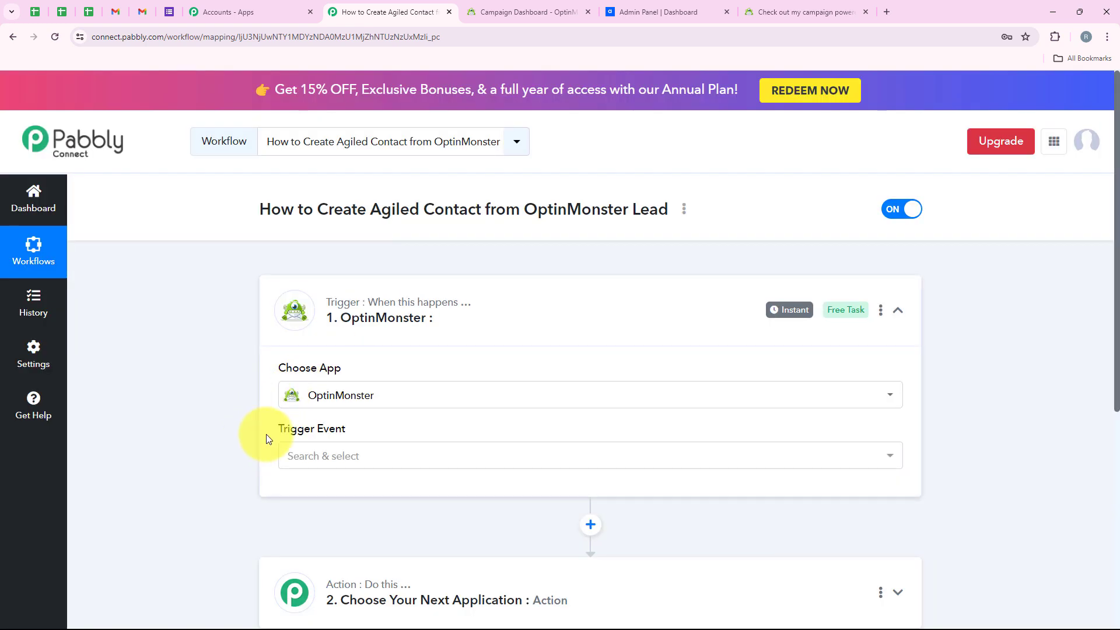
# Step: Set the OptinMonster trigger event to New Lead
pyautogui.moveTo(279, 429); pyautogui.dragTo(368, 455)
pyautogui.click(369, 455)
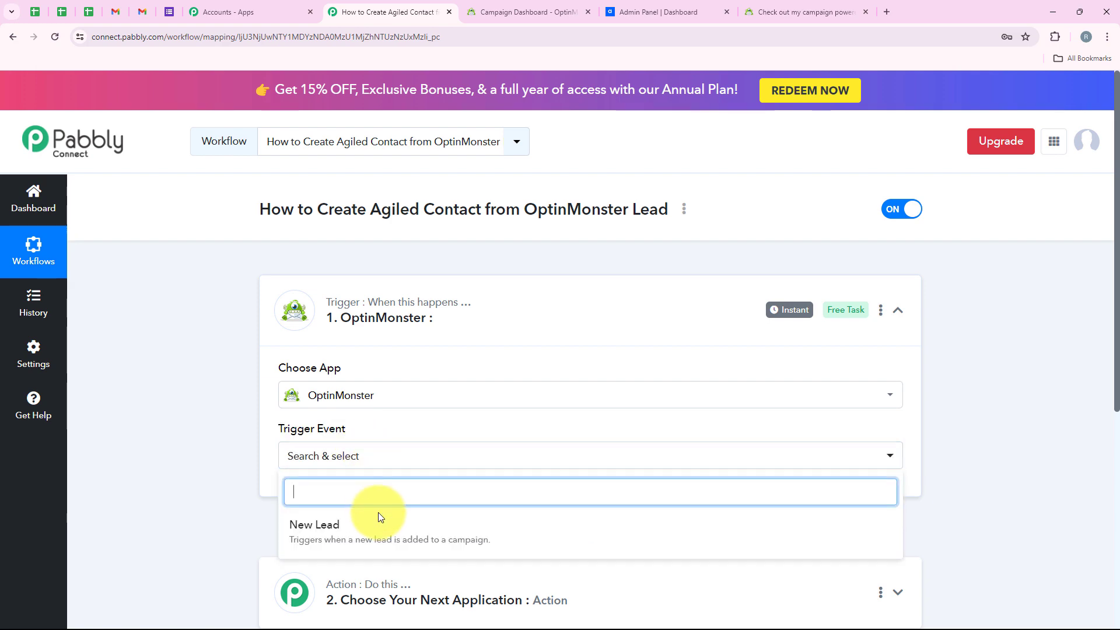
pyautogui.click(377, 522)
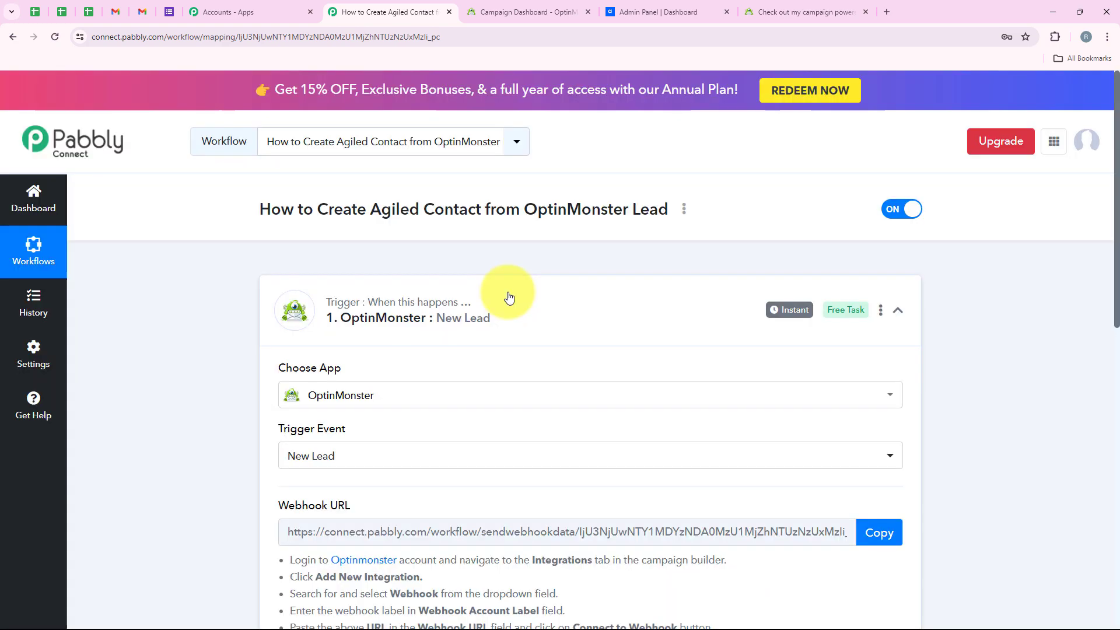
# Step: Copy the webhook URL to await a response, then go to the OptinMonster campaign dashboard
pyautogui.scroll(-3, 508, 298)
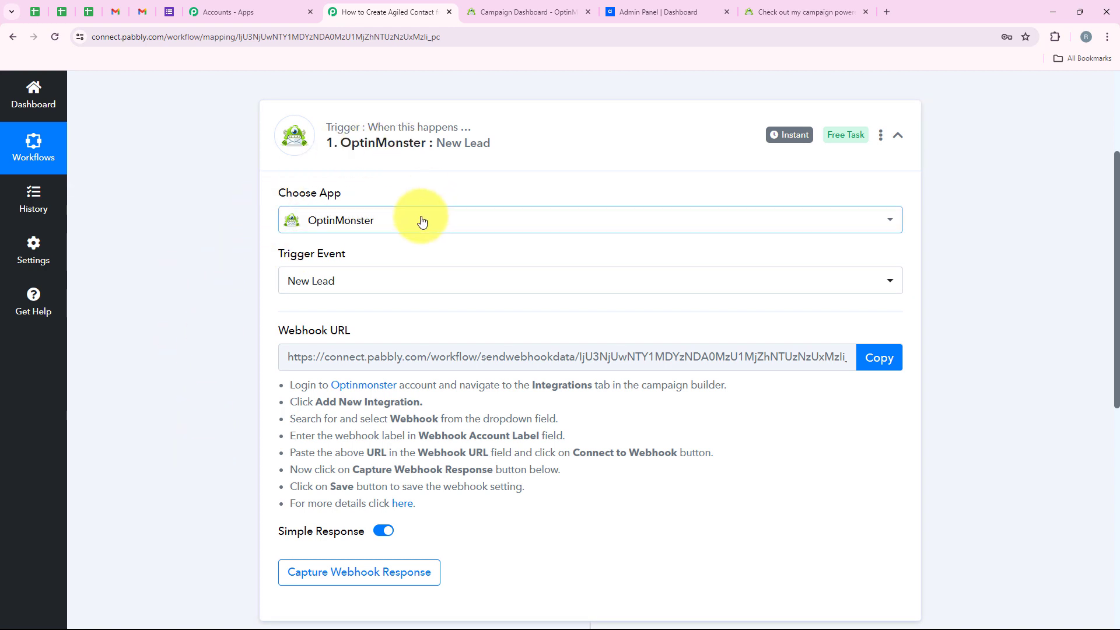
pyautogui.click(880, 360)
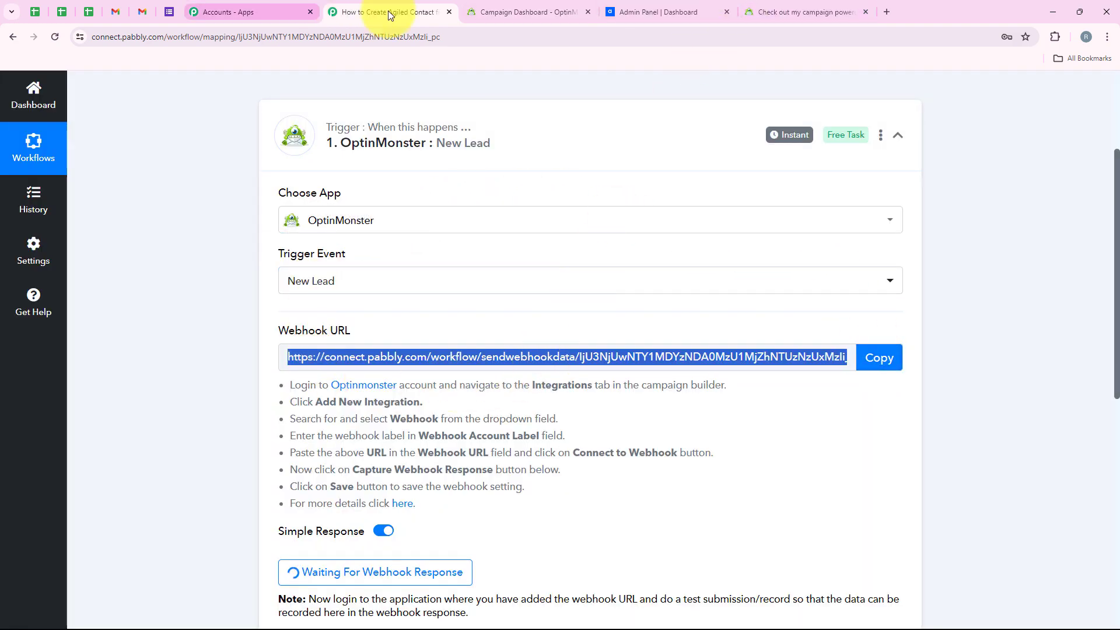
pyautogui.click(461, 18)
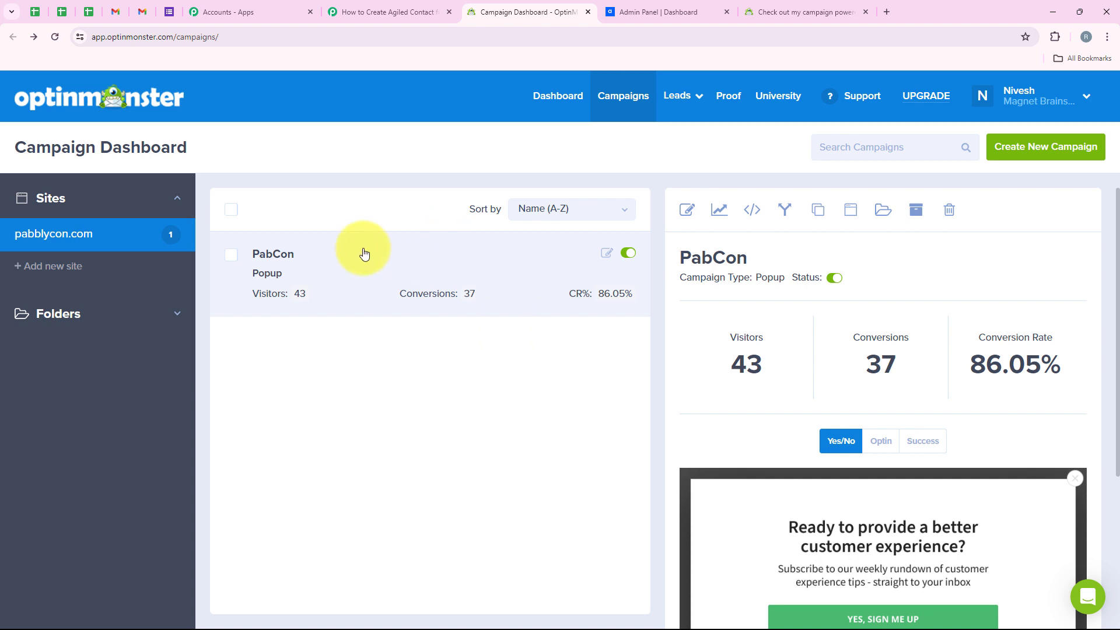
# Step: In the PabCon campaign's integrations, begin adding a new Webhook integration
pyautogui.doubleClick(287, 262)
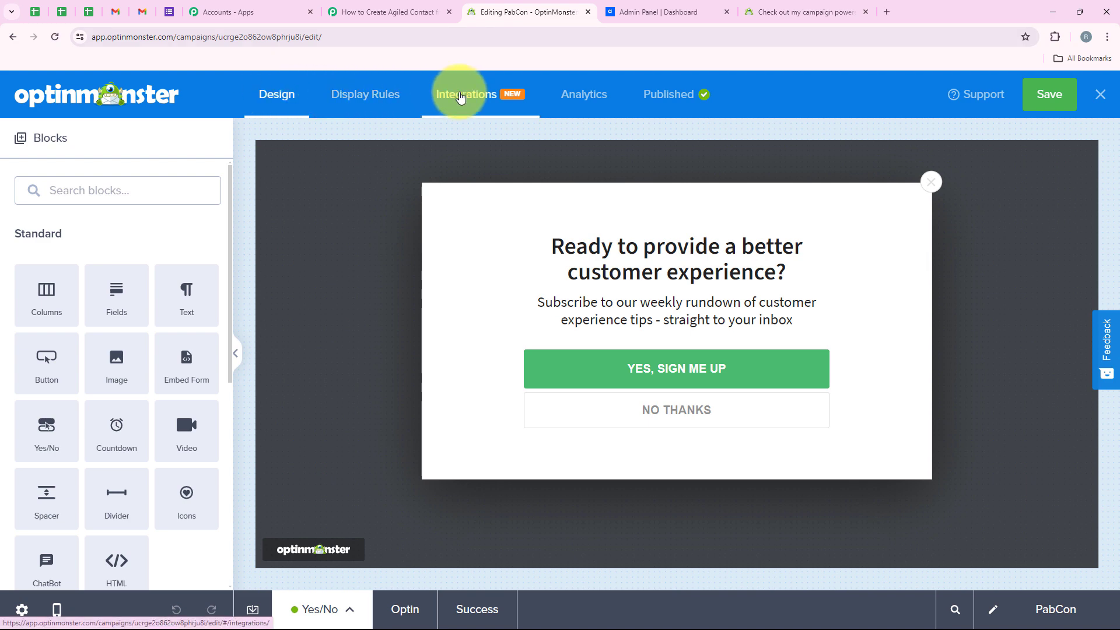
pyautogui.click(458, 100)
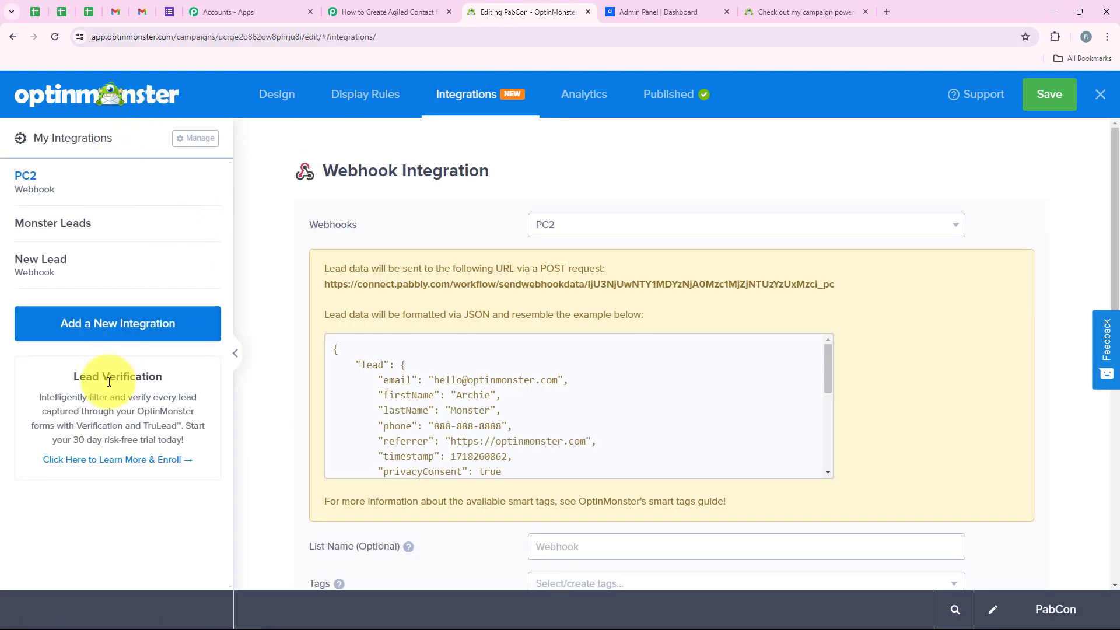
pyautogui.click(177, 330)
pyautogui.scroll(-7, 702, 196)
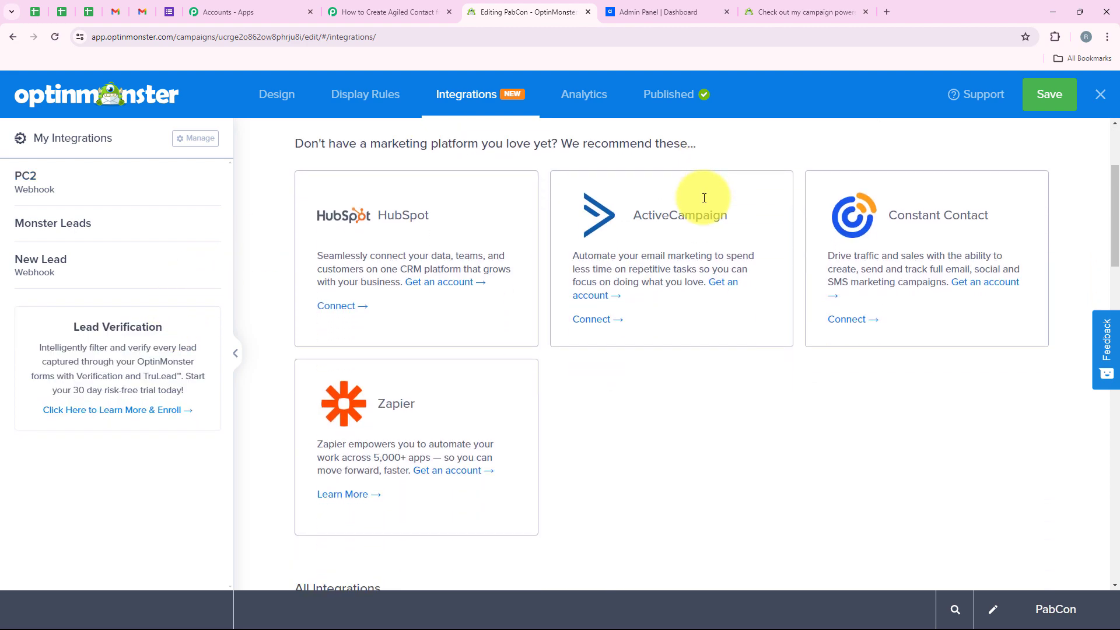
pyautogui.click(537, 470)
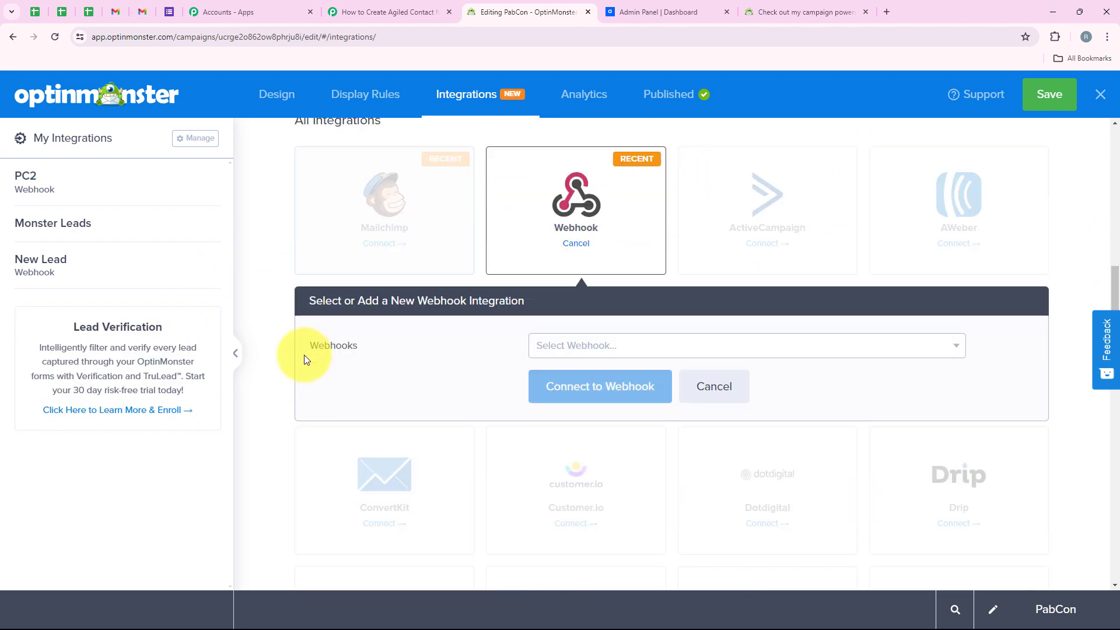
pyautogui.doubleClick(354, 345)
pyautogui.click(614, 347)
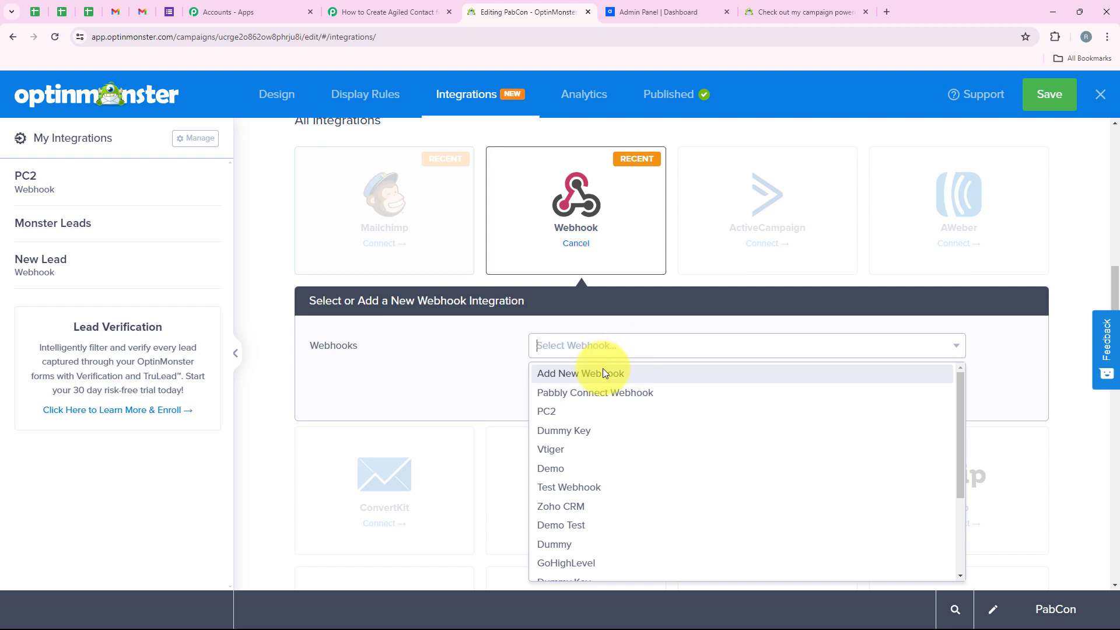
pyautogui.click(603, 373)
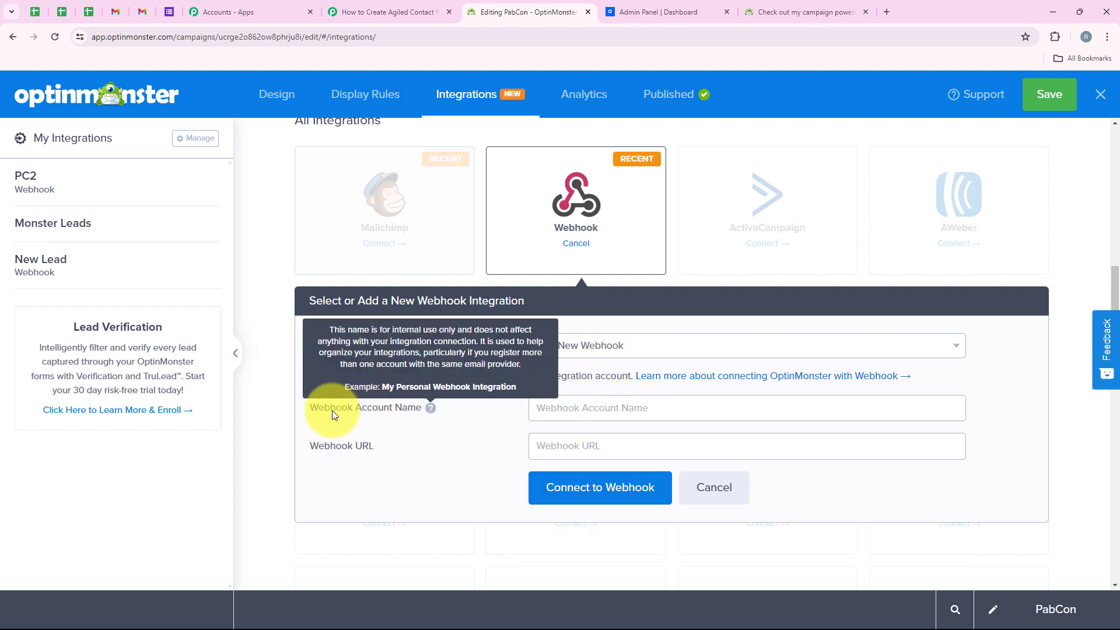
# Step: Name the webhook 'Agiled Contact', paste the Pabbly webhook URL, and connect it
pyautogui.moveTo(314, 410); pyautogui.dragTo(402, 425)
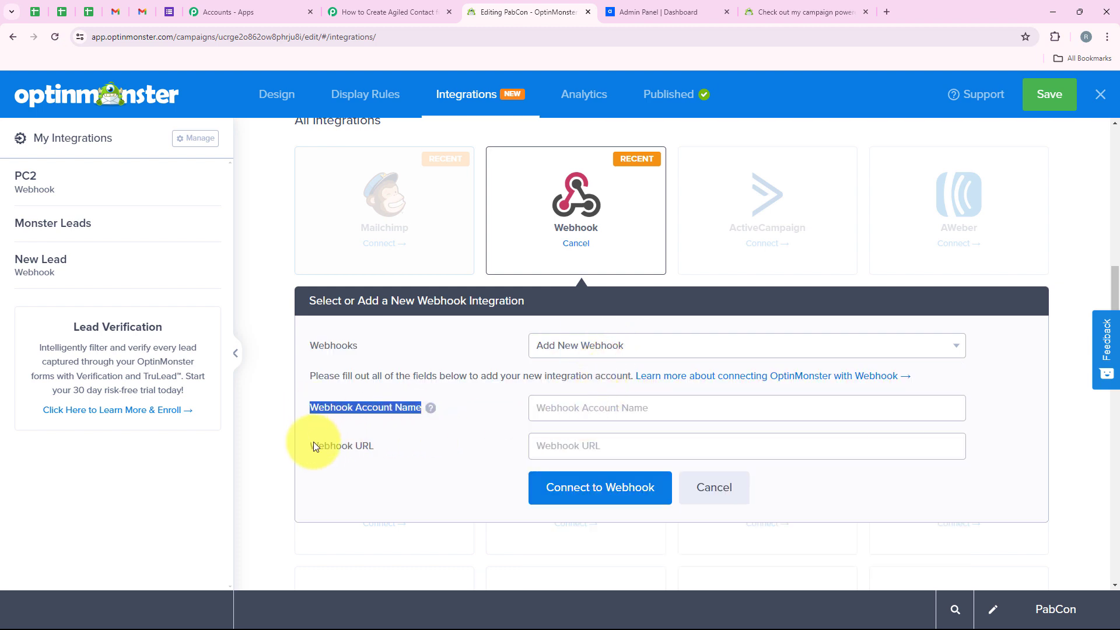
pyautogui.moveTo(313, 443); pyautogui.dragTo(384, 446)
pyautogui.click(384, 446)
pyautogui.scroll(-2, 573, 390)
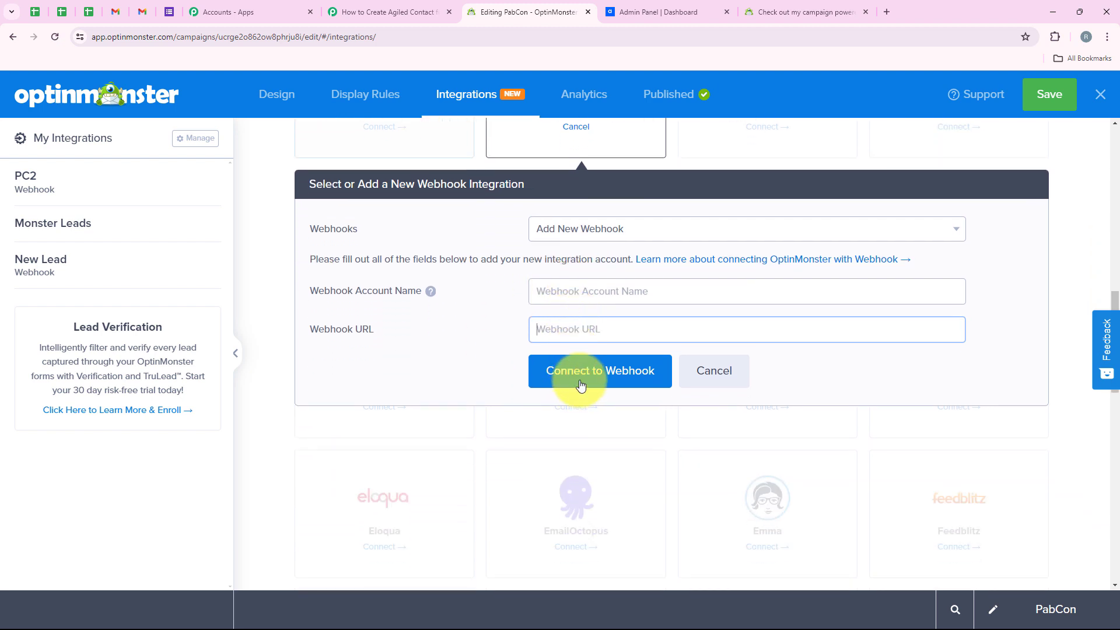
pyautogui.click(583, 286)
pyautogui.write('Ag')
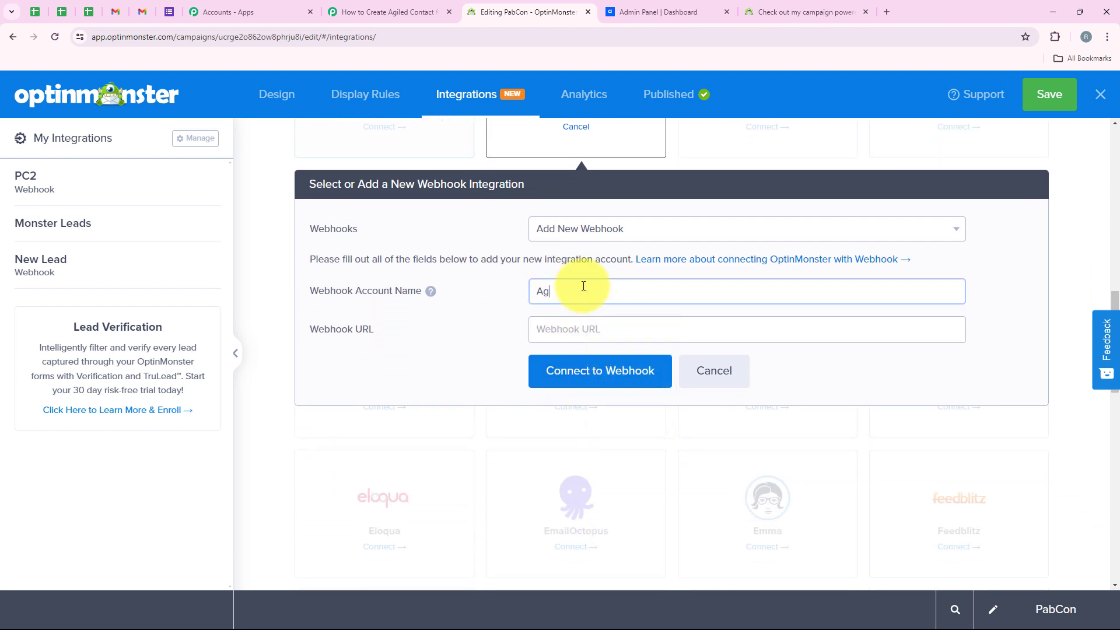
pyautogui.write('iled Contact')
pyautogui.click(580, 334)
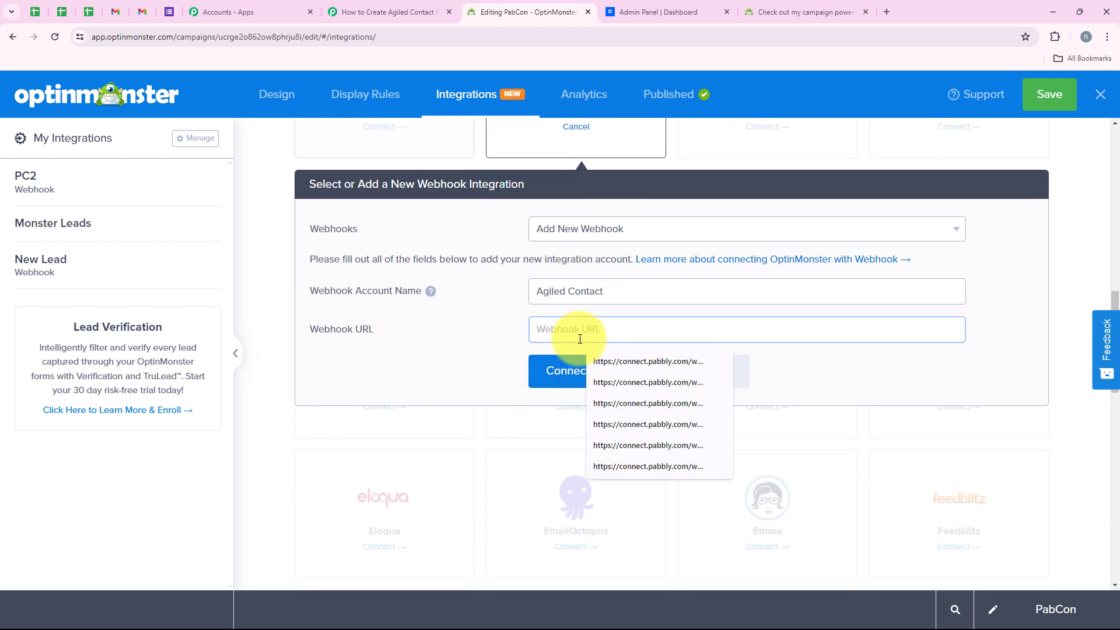
pyautogui.hotkey('ctrl', 'v')
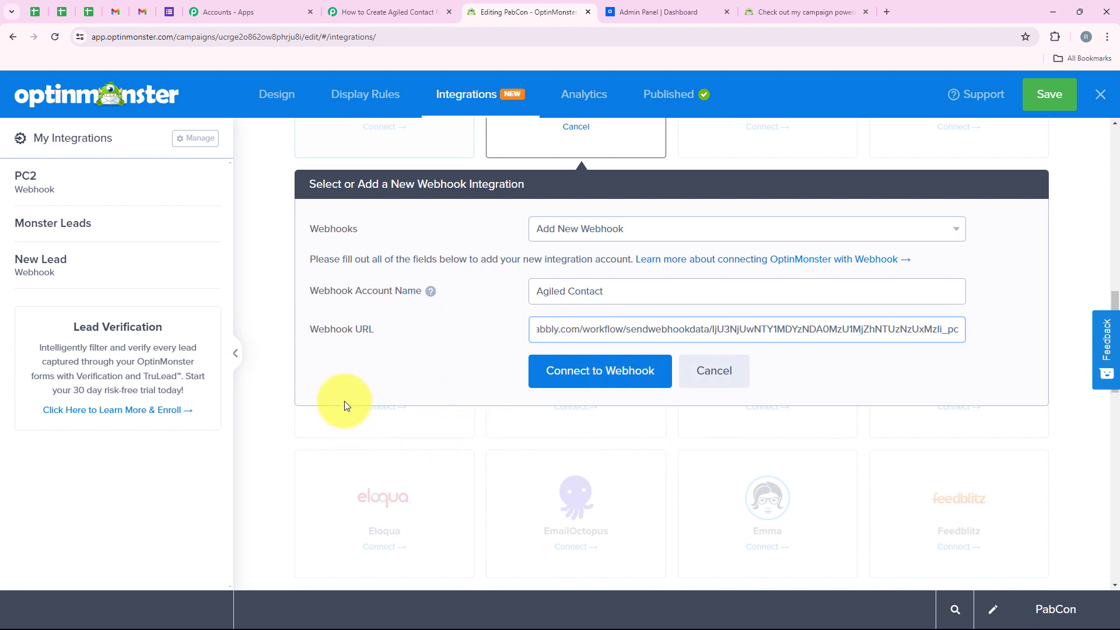
pyautogui.click(558, 374)
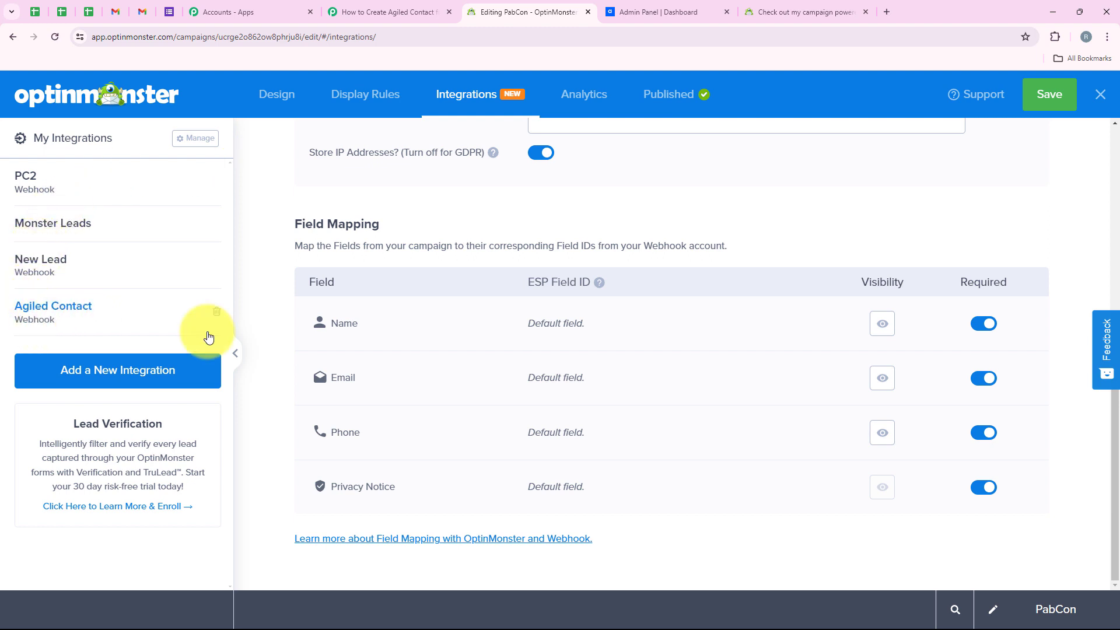
pyautogui.scroll(2, 383, 327)
# Step: Return to the Pabbly workflow and review the previously captured campaign response data
pyautogui.click(378, 4)
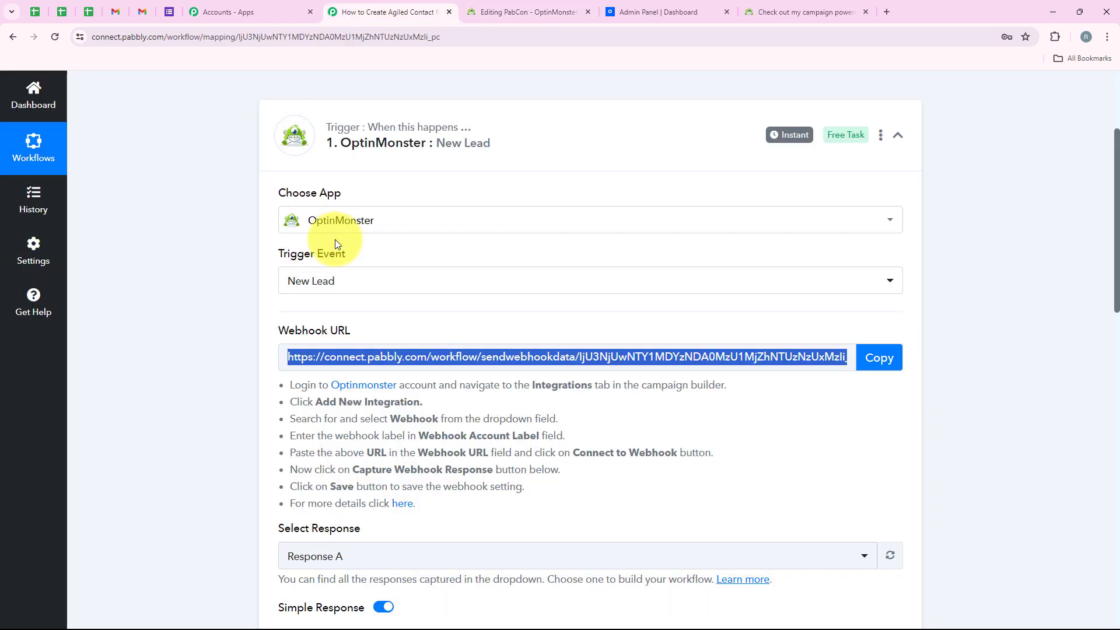
pyautogui.scroll(-2, 457, 220)
pyautogui.scroll(-8, 457, 221)
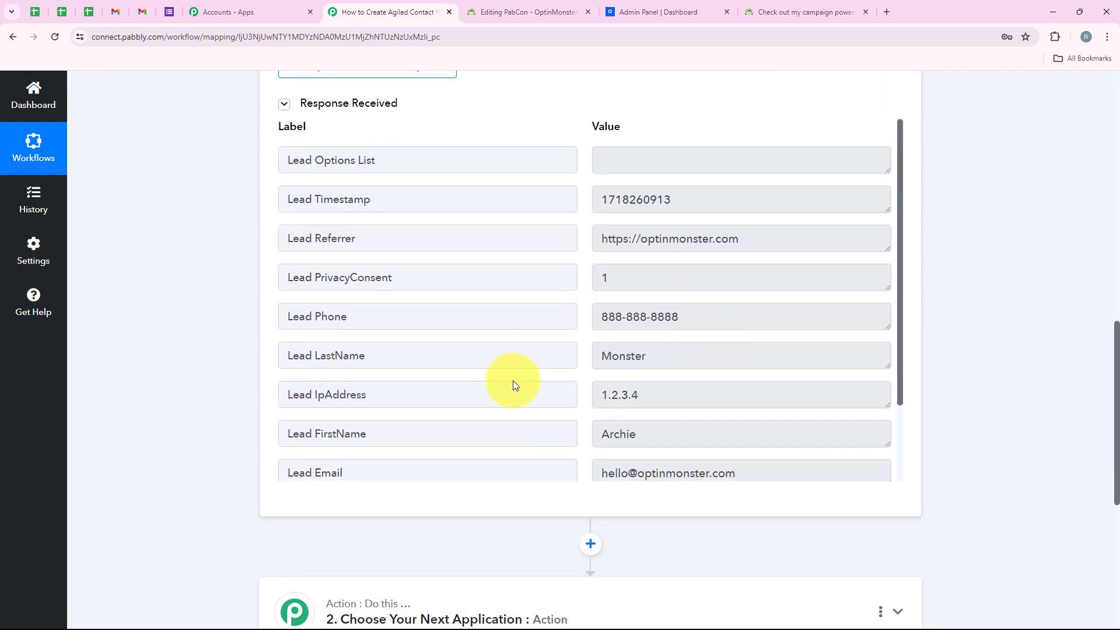
pyautogui.scroll(-2, 752, 362)
pyautogui.scroll(1, 680, 309)
pyautogui.scroll(-1, 680, 308)
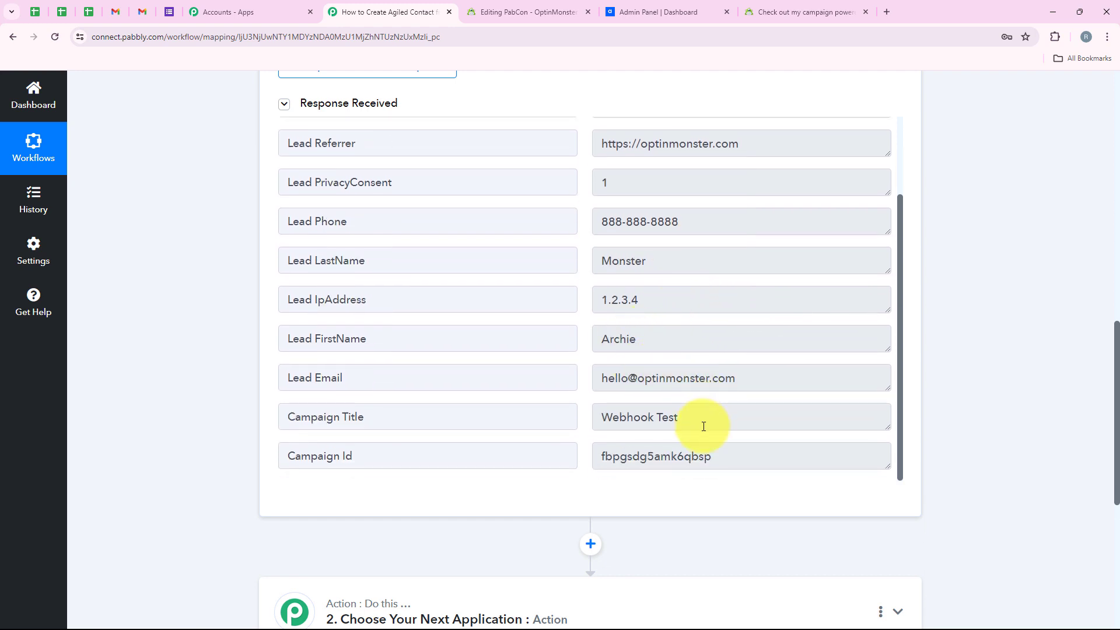
pyautogui.moveTo(704, 427); pyautogui.dragTo(657, 424)
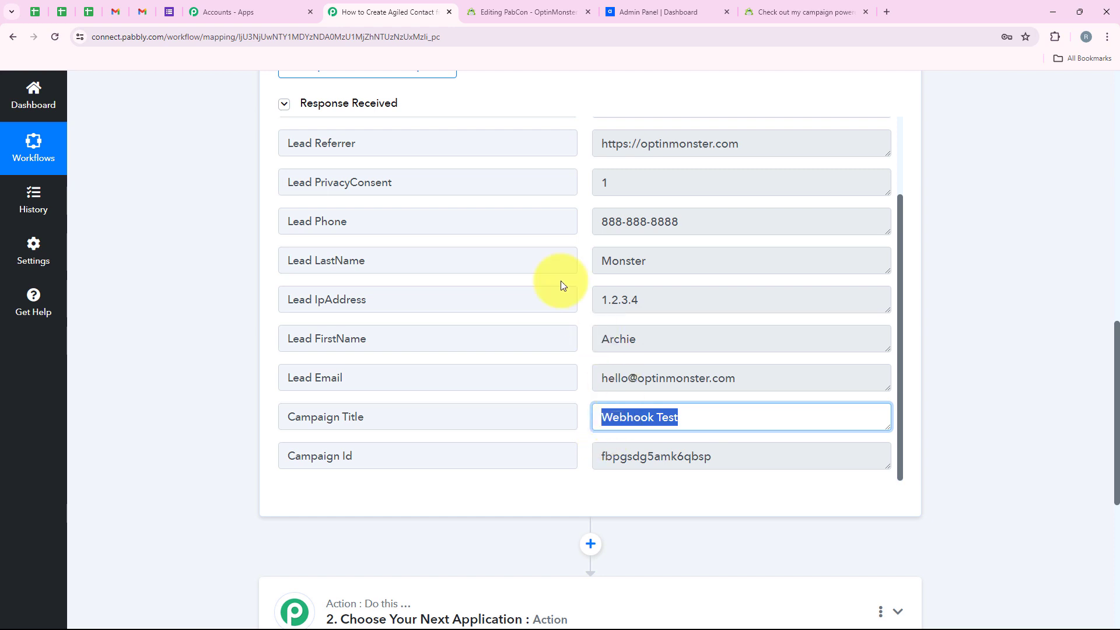
pyautogui.scroll(1, 241, 182)
pyautogui.scroll(2, 240, 182)
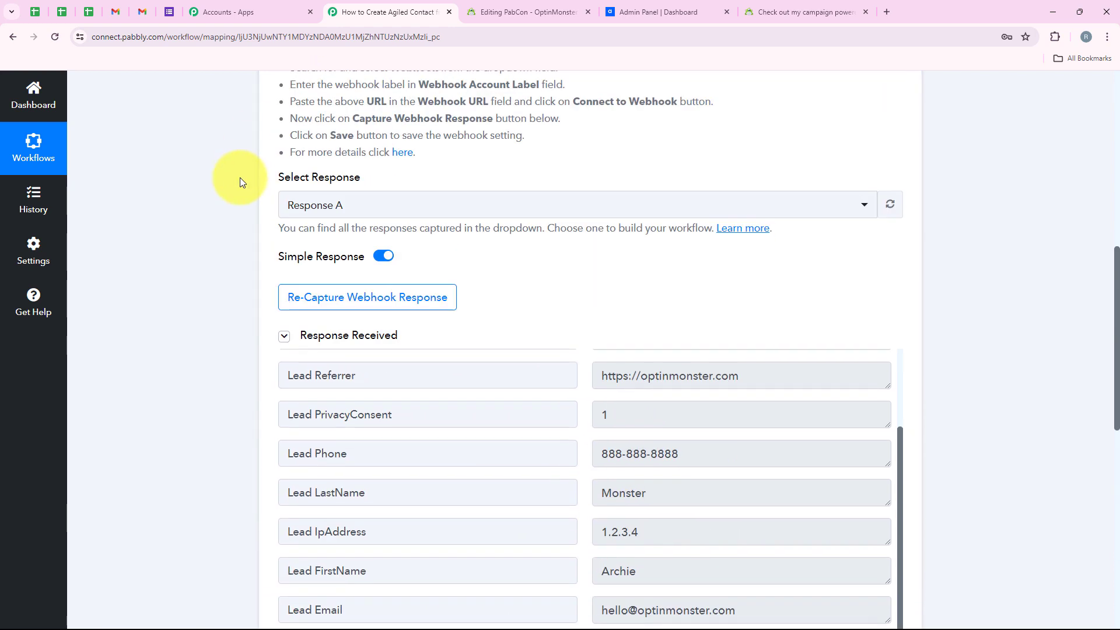
# Step: Re-capture the webhook response, confirming Yes, then bring up the live campaign popup
pyautogui.click(304, 297)
pyautogui.click(509, 422)
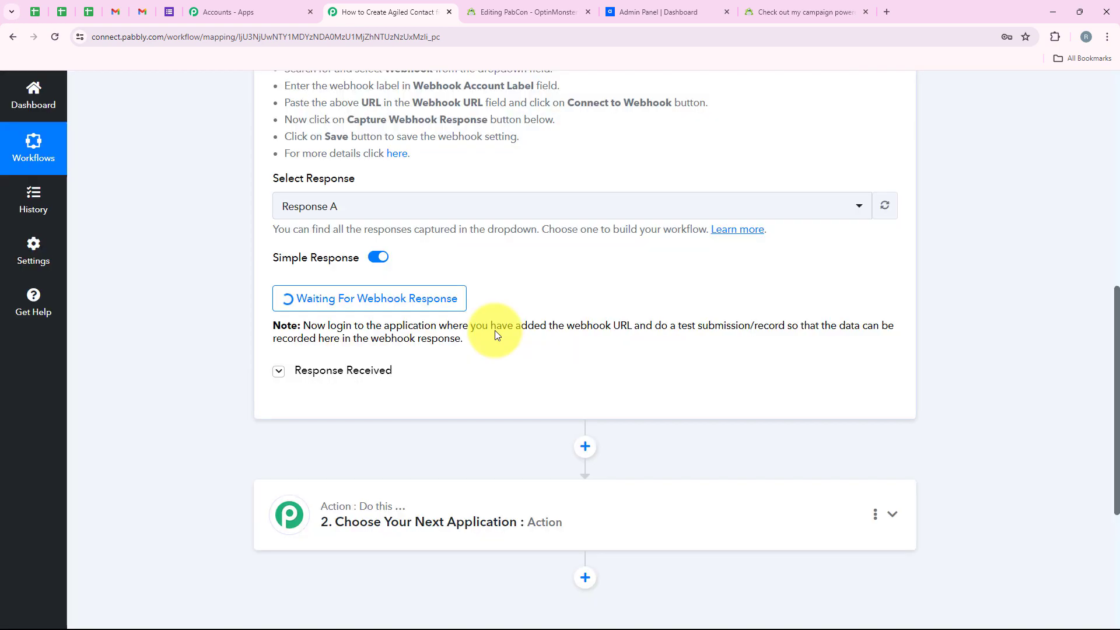
pyautogui.scroll(1, 494, 330)
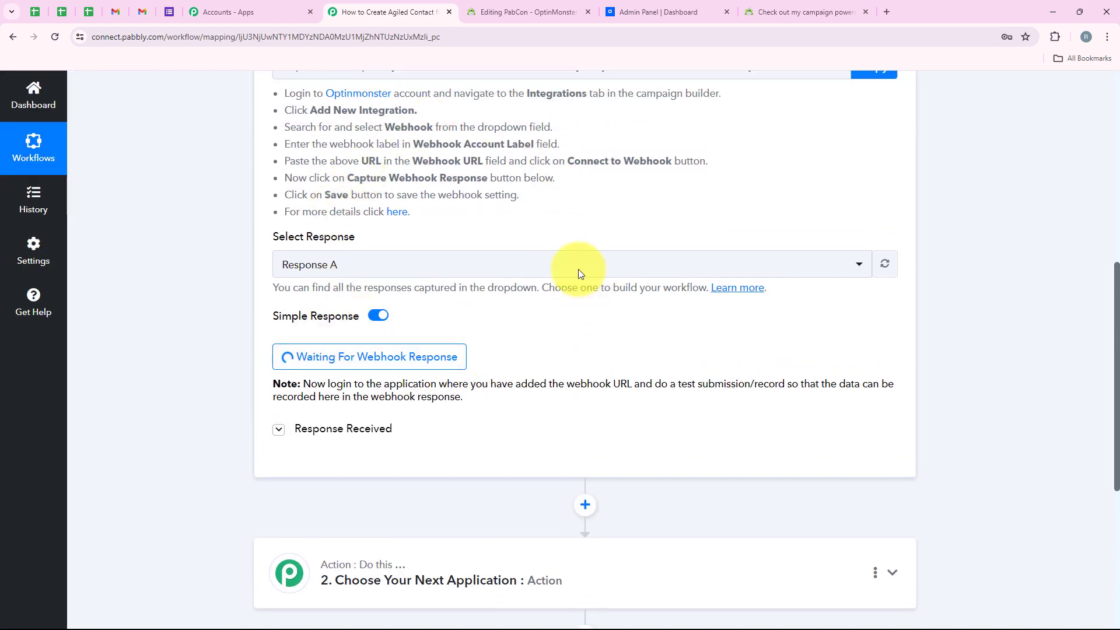
pyautogui.click(755, 11)
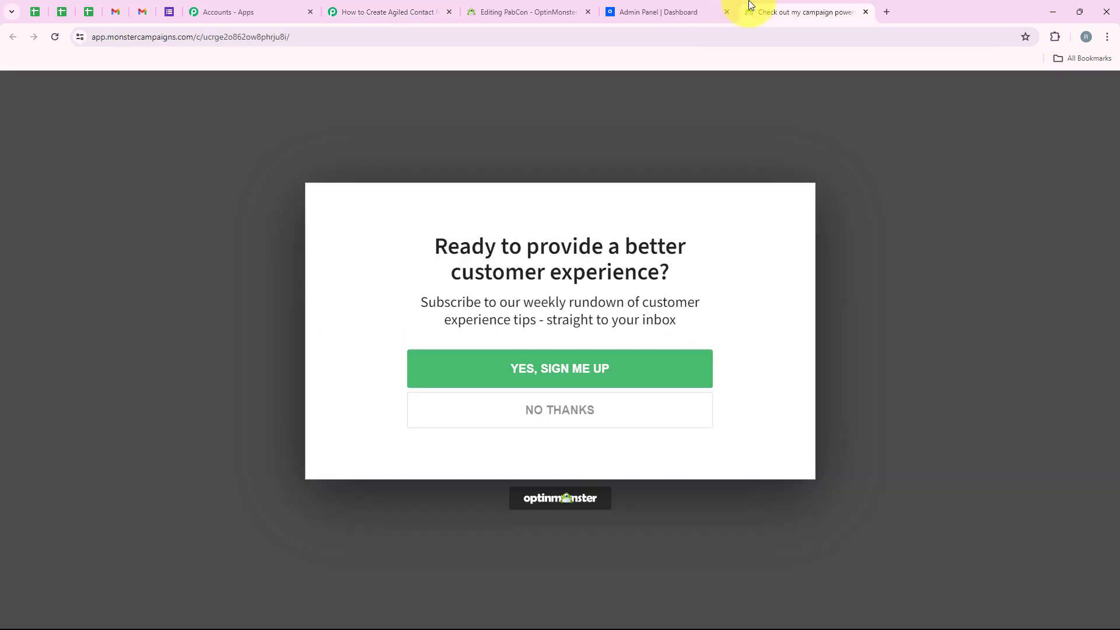
# Step: Reveal the signup form with YES, SIGN ME UP and autofill the saved test details
pyautogui.click(698, 378)
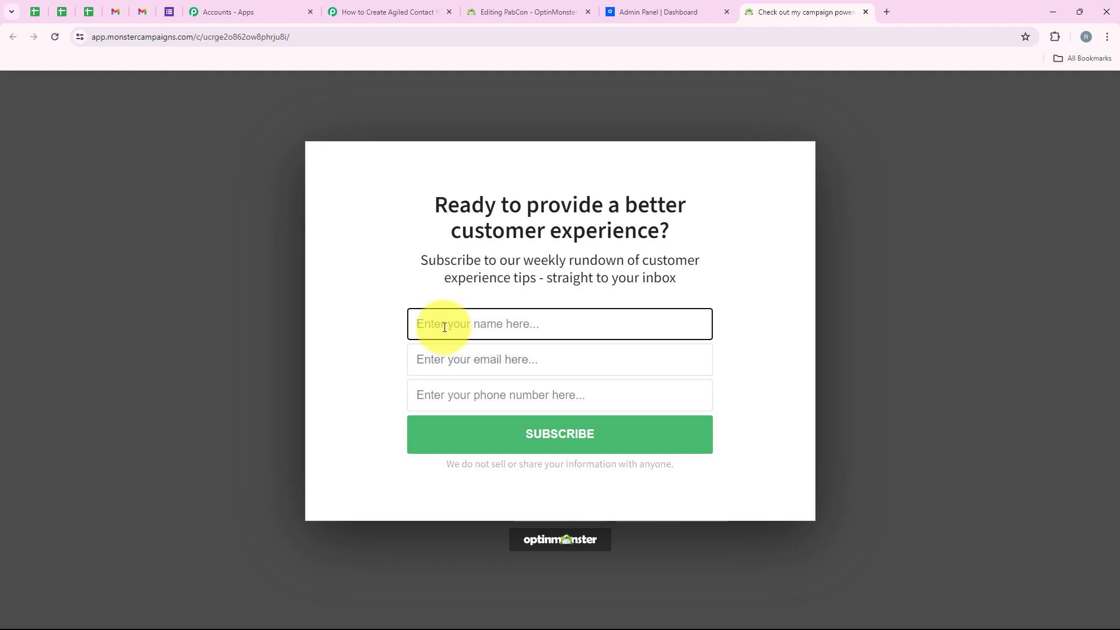
pyautogui.click(434, 323)
pyautogui.click(509, 376)
# Step: Check the filled name, email and phone, submit, and confirm 'You're all signed up!'
pyautogui.click(426, 323)
pyautogui.tripleClick(413, 331)
pyautogui.moveTo(417, 357); pyautogui.dragTo(551, 365)
pyautogui.click(590, 393)
pyautogui.doubleClick(590, 393)
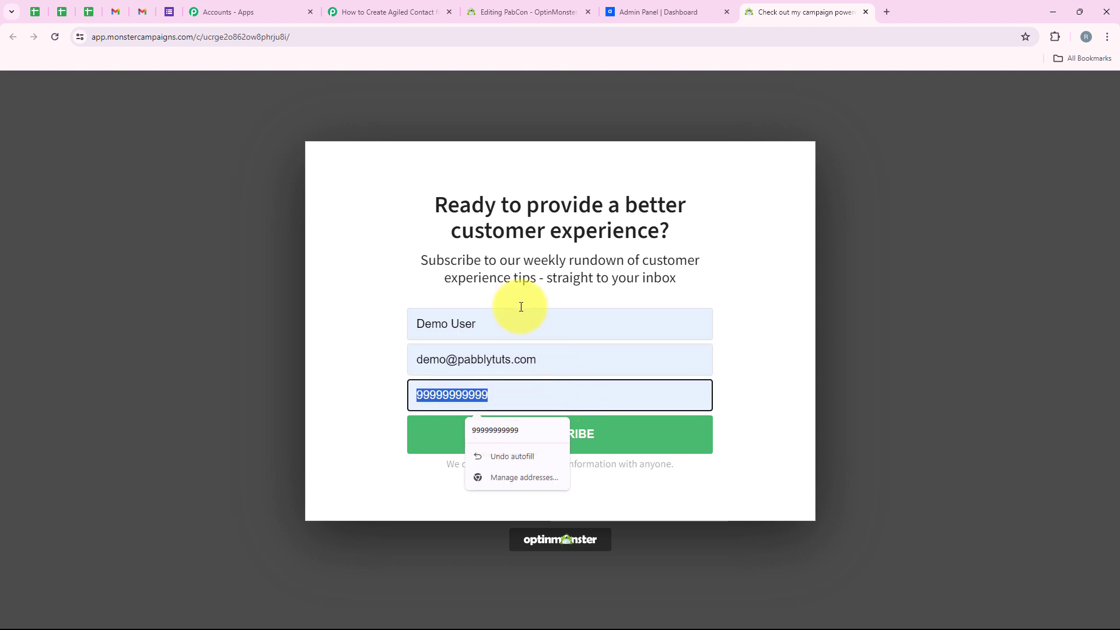
pyautogui.click(388, 240)
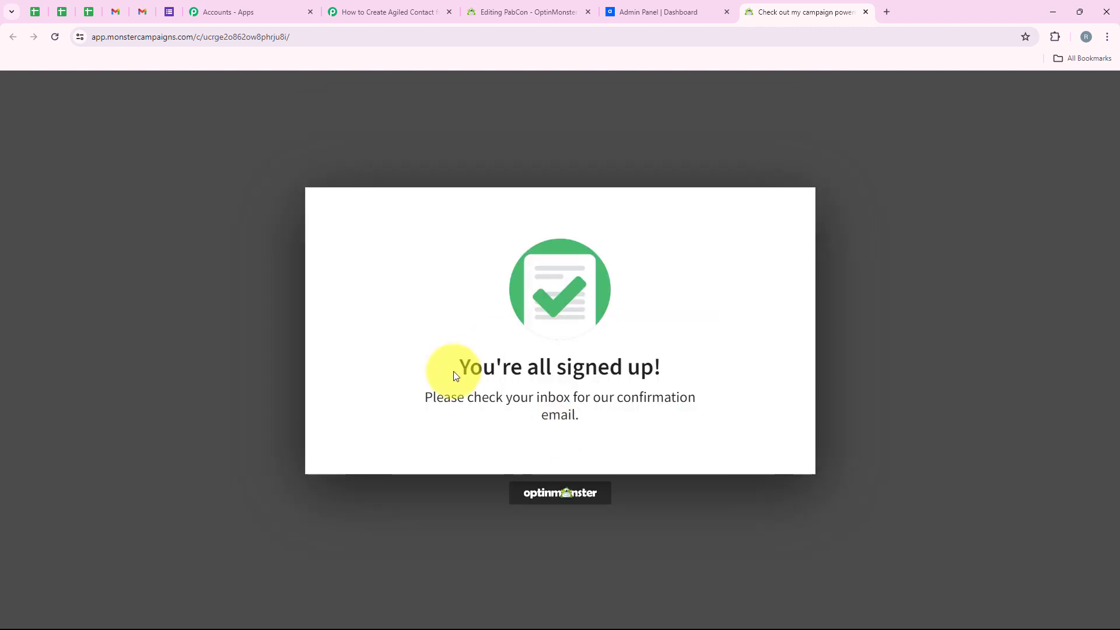
pyautogui.moveTo(454, 373); pyautogui.dragTo(655, 367)
pyautogui.click(657, 300)
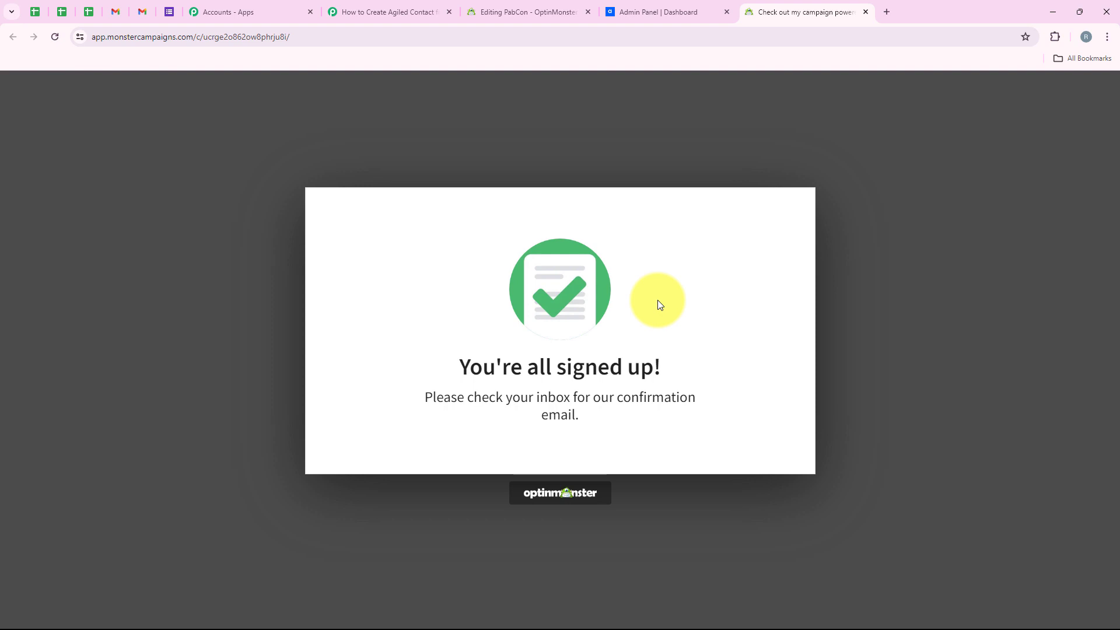
pyautogui.click(353, 10)
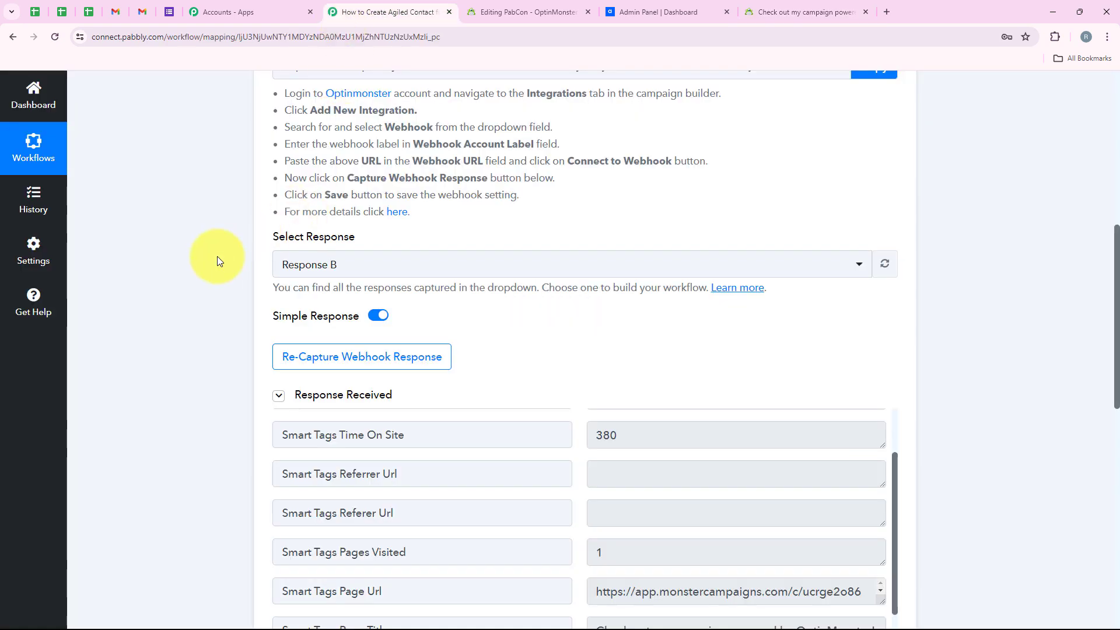
pyautogui.scroll(-3, 511, 323)
pyautogui.scroll(1, 714, 390)
pyautogui.scroll(-5, 713, 389)
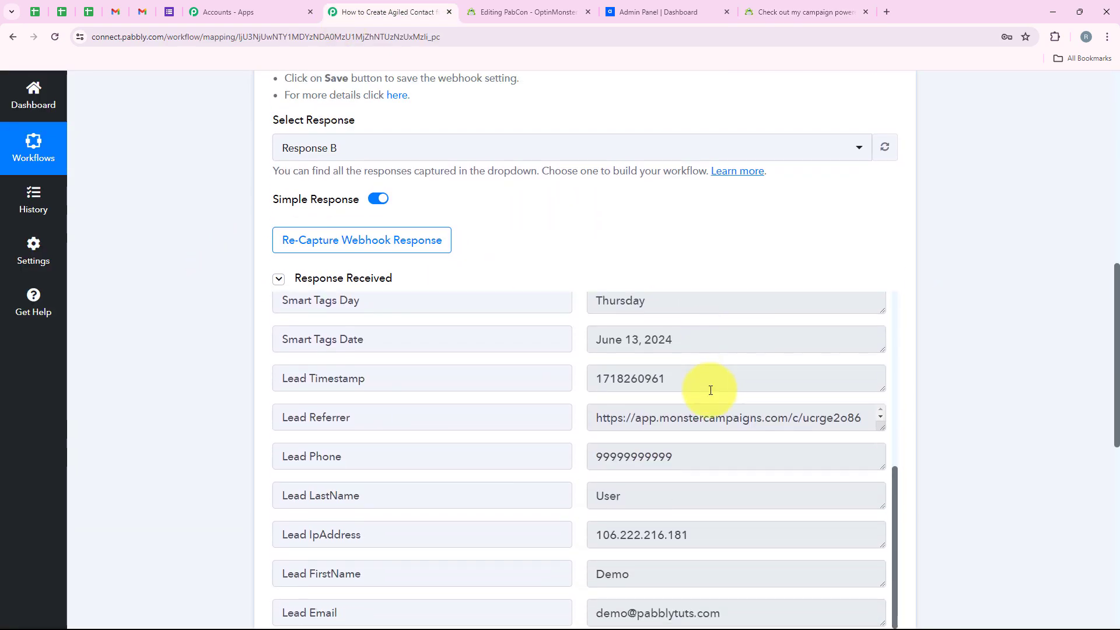
pyautogui.scroll(-1, 893, 348)
pyautogui.scroll(2, 965, 368)
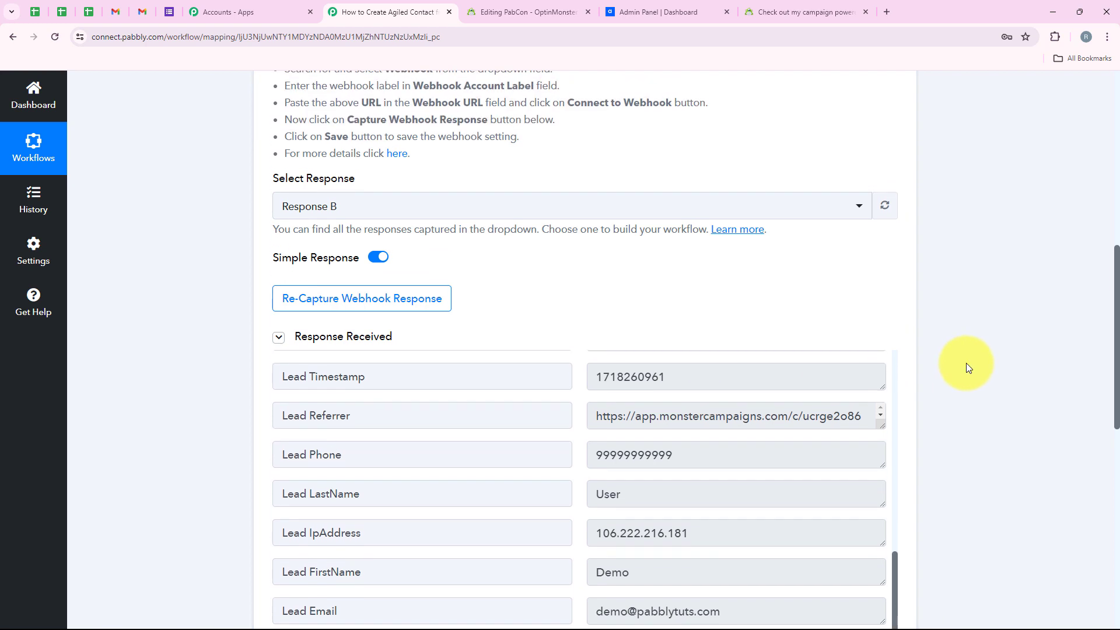
pyautogui.moveTo(636, 551); pyautogui.dragTo(536, 548)
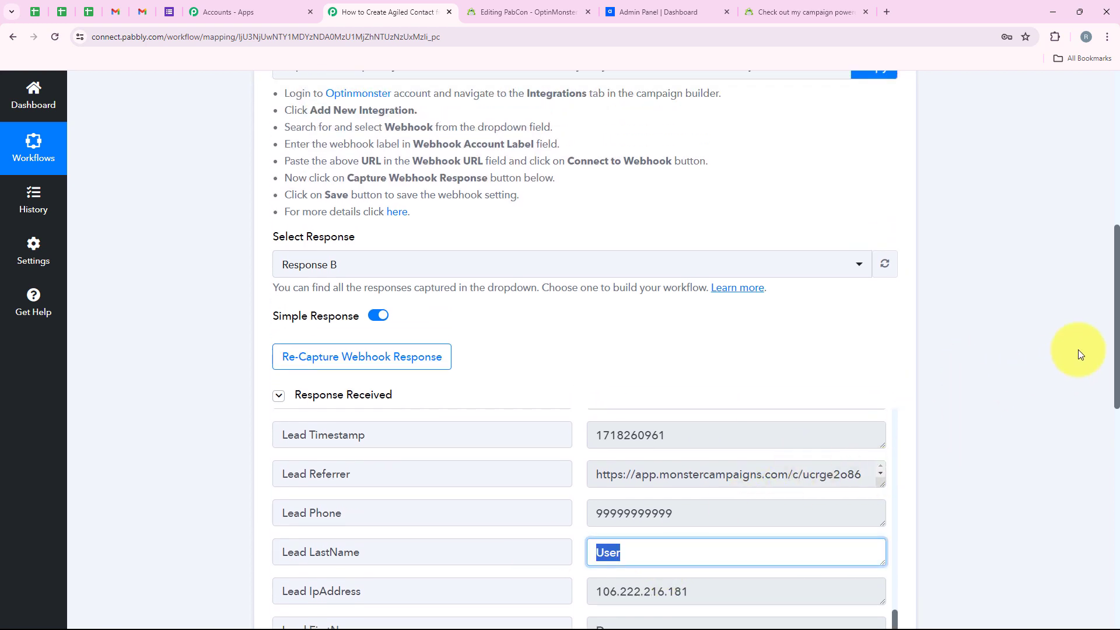
pyautogui.middleClick(1049, 394)
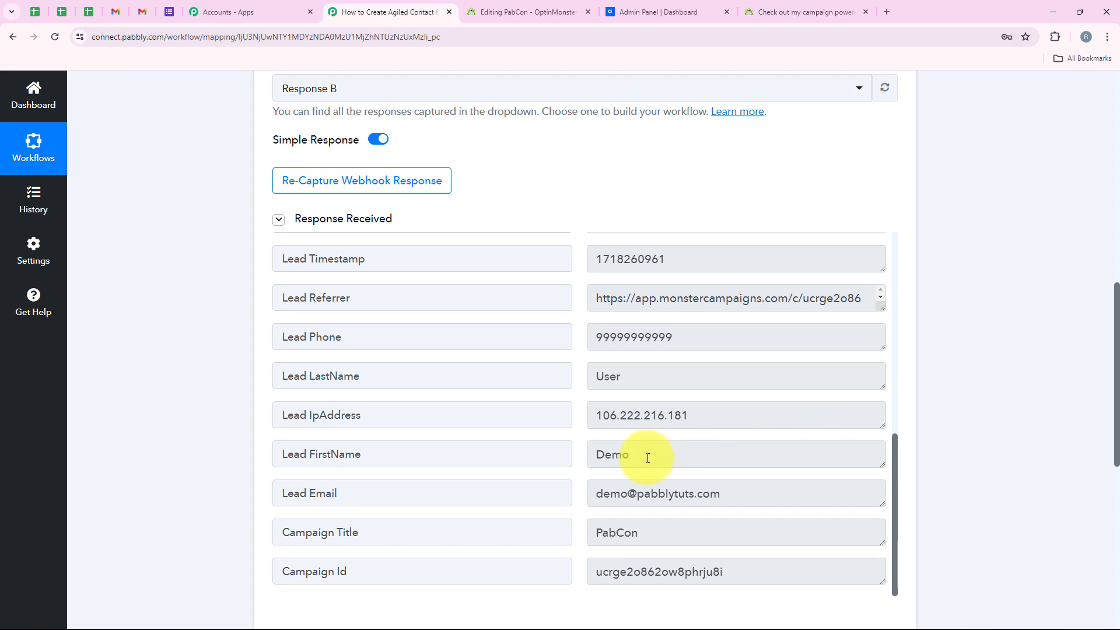
pyautogui.moveTo(647, 457); pyautogui.dragTo(542, 465)
pyautogui.moveTo(739, 493); pyautogui.dragTo(565, 506)
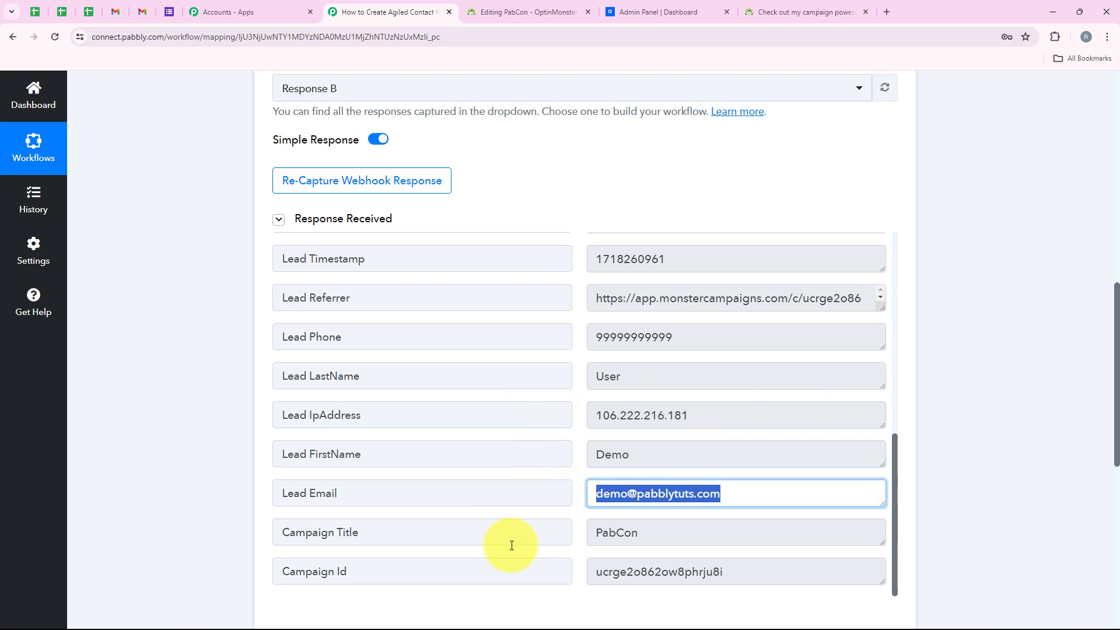
pyautogui.middleClick(1005, 204)
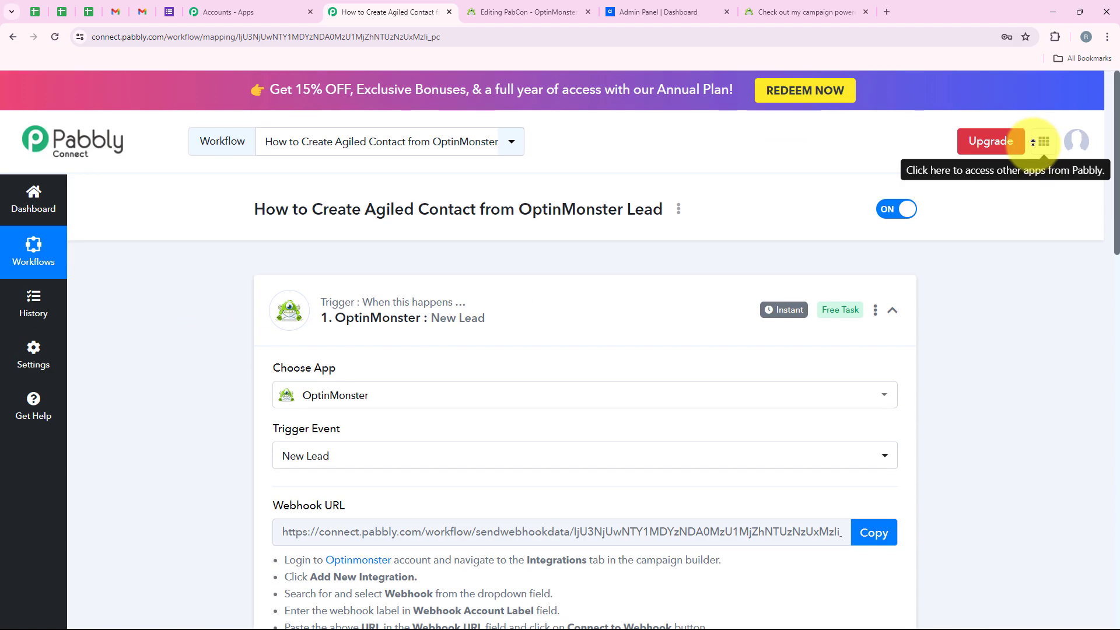
# Step: Search 'Agiled' in the action step and choose Agiled as the action app
pyautogui.click(508, 322)
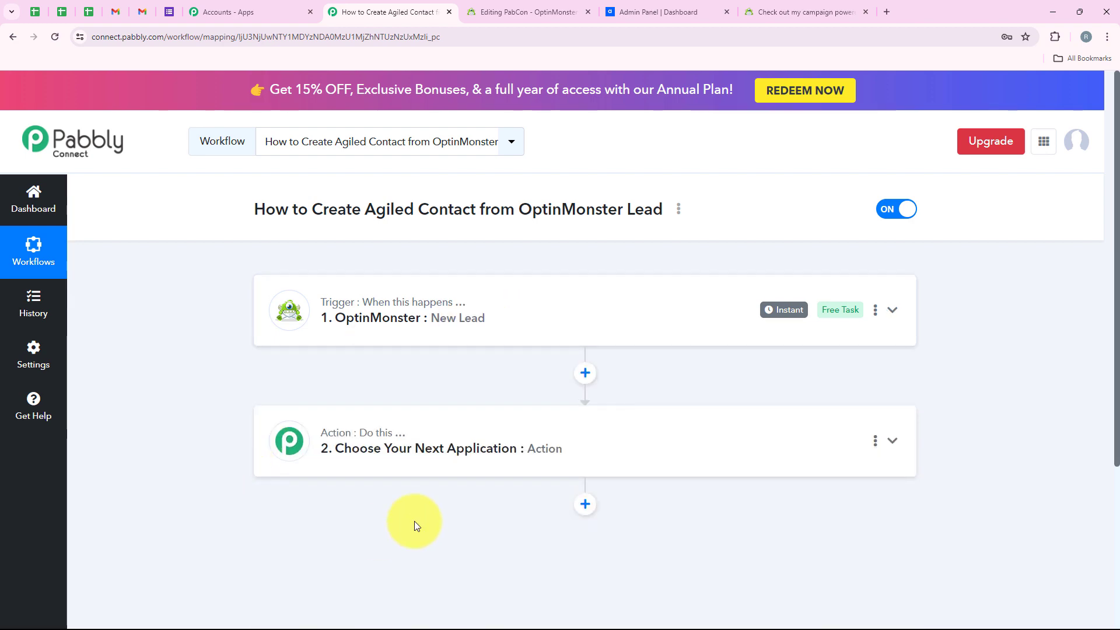
pyautogui.click(427, 443)
pyautogui.write('Ag')
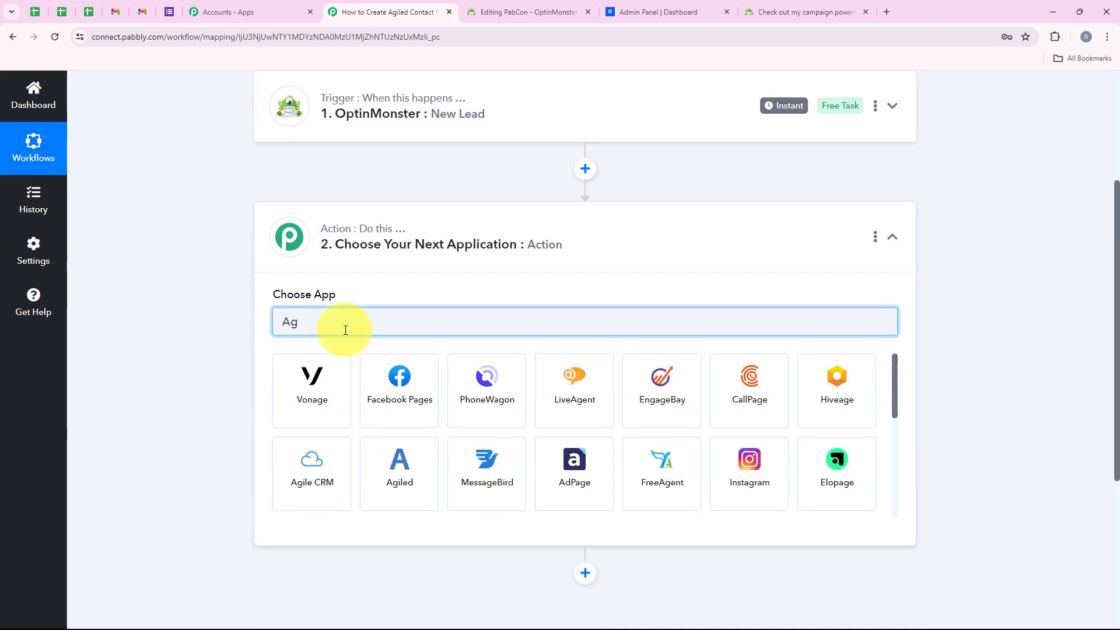
pyautogui.write('iled')
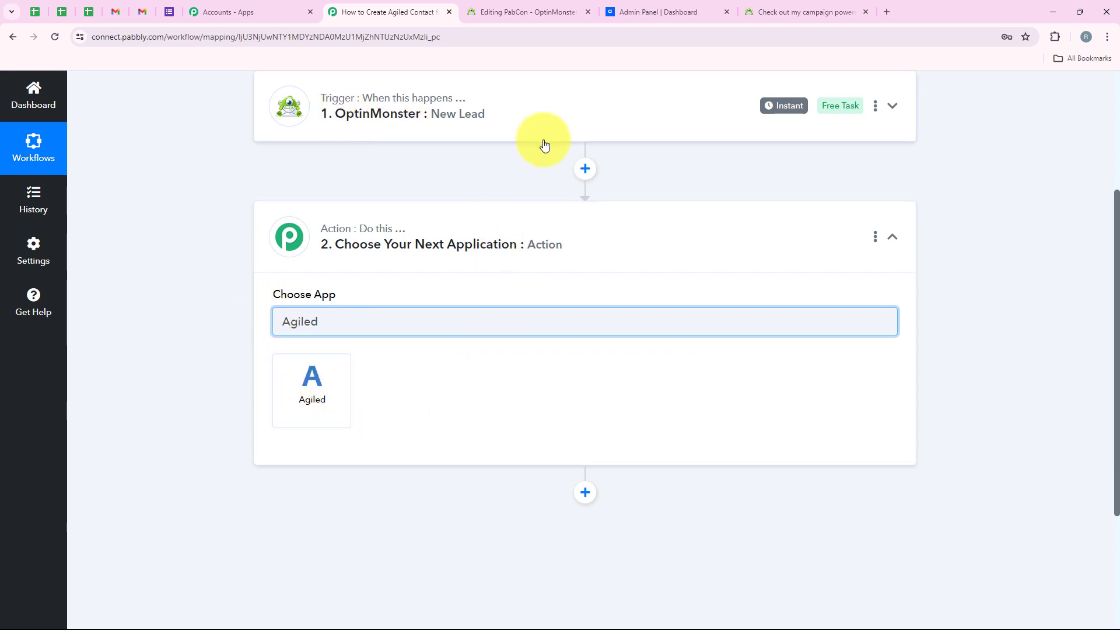
pyautogui.moveTo(337, 328); pyautogui.dragTo(282, 320)
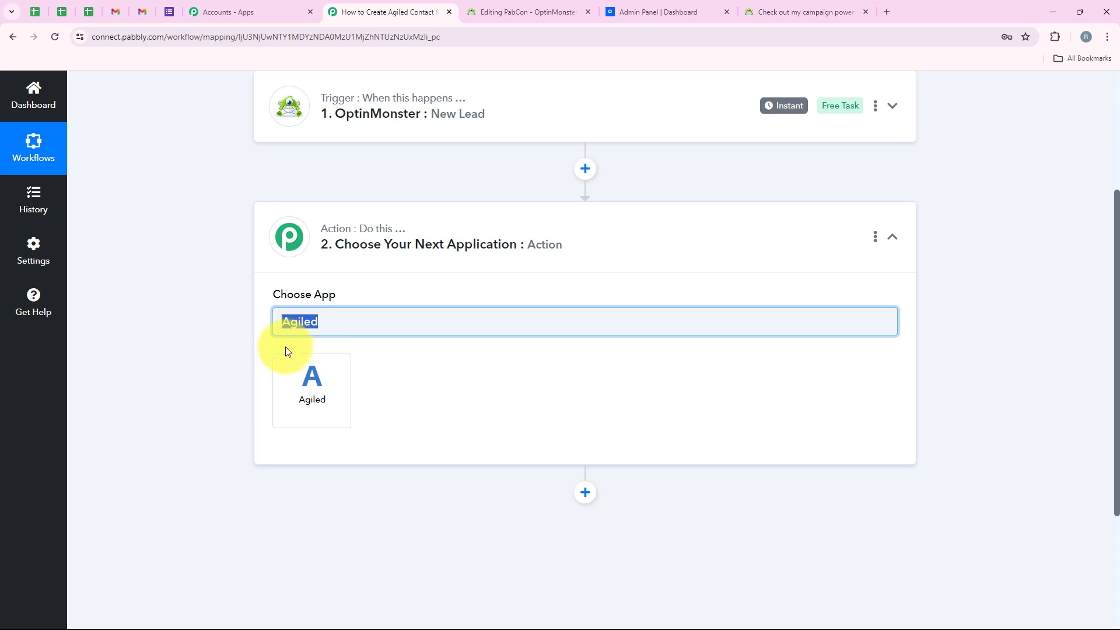
pyautogui.click(321, 412)
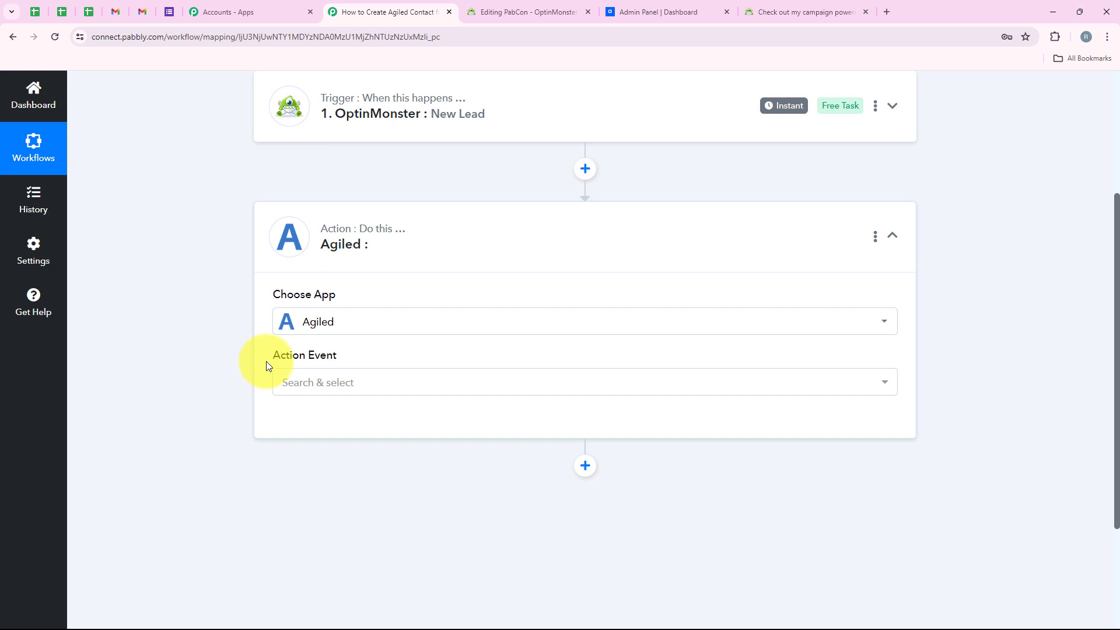
# Step: Set the Agiled action event to Create Contact and open the account connection panel
pyautogui.moveTo(266, 366); pyautogui.dragTo(375, 362)
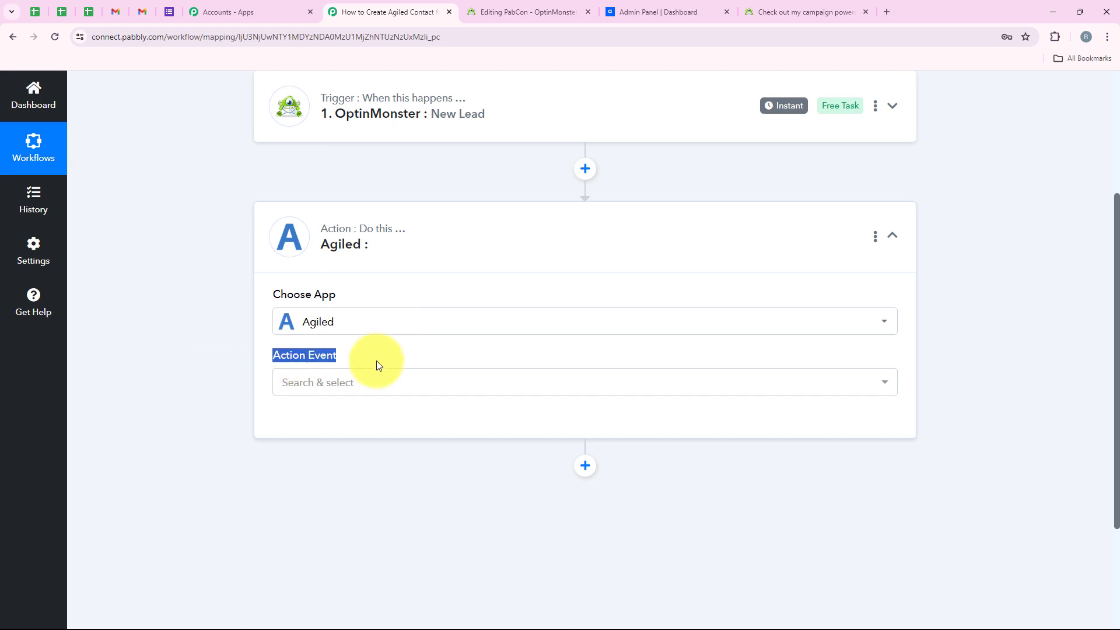
pyautogui.click(388, 390)
pyautogui.click(360, 168)
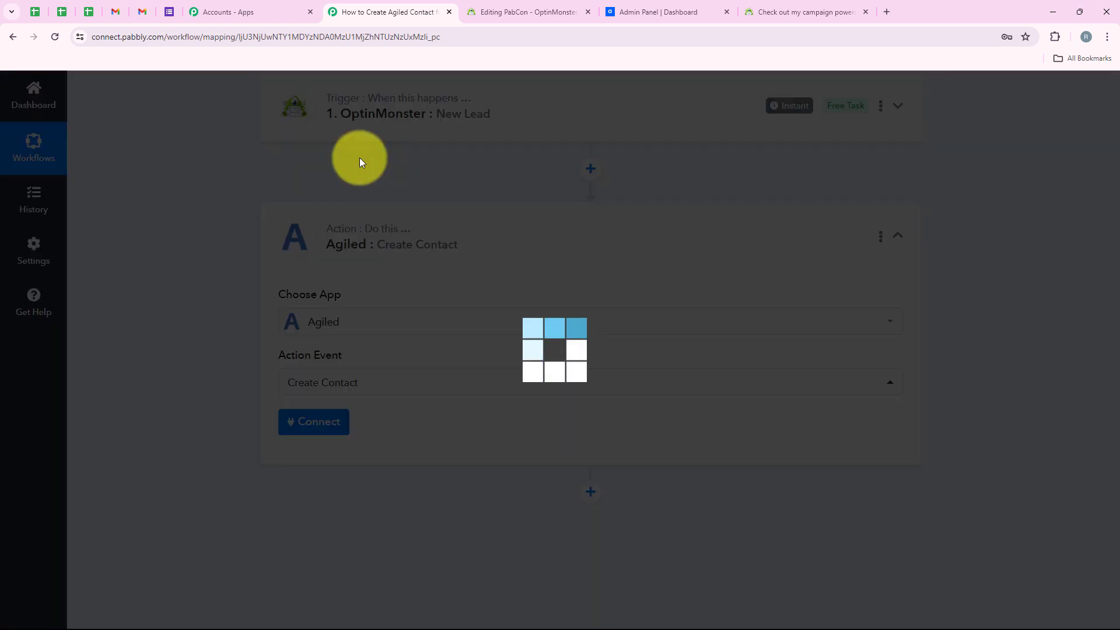
pyautogui.click(305, 426)
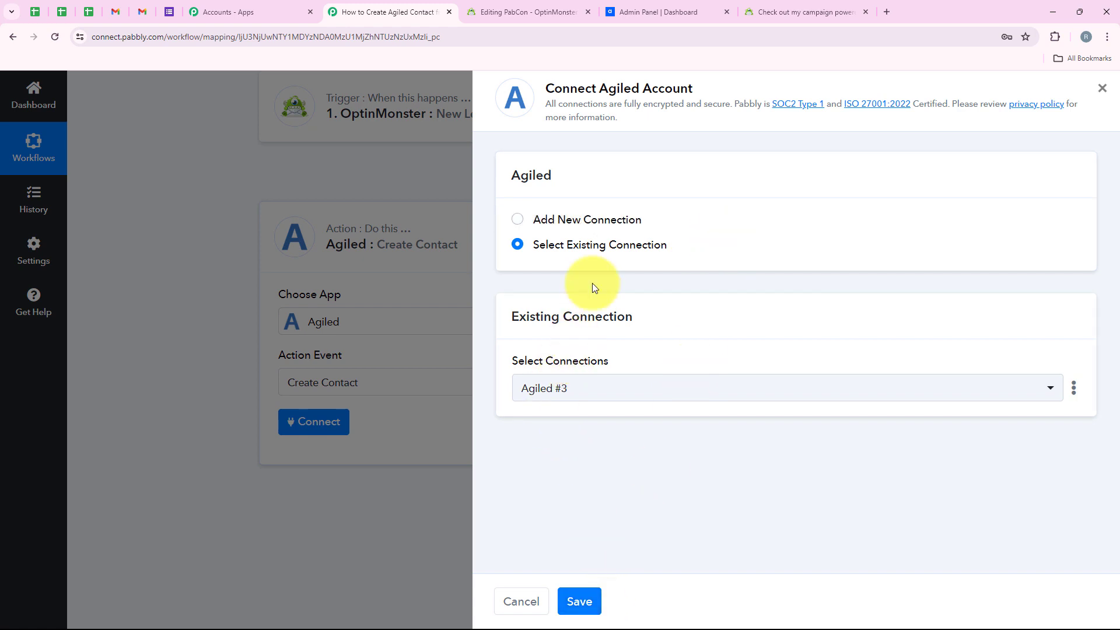
# Step: Choose Add New Connection (Agiled #4), review the API Key help, and go to Agiled admin
pyautogui.click(596, 223)
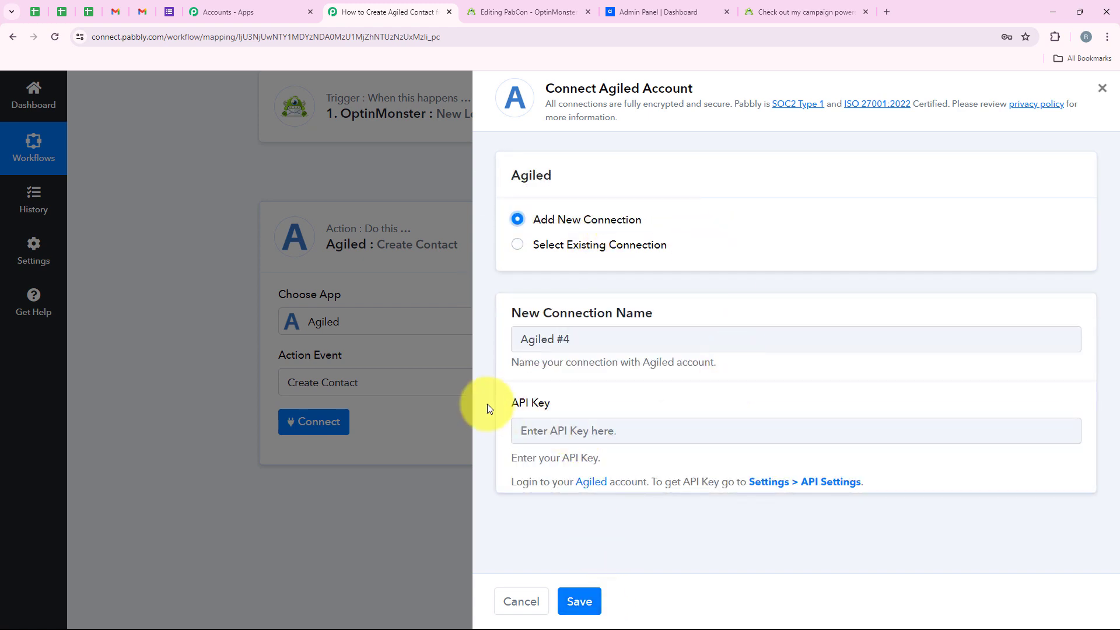
pyautogui.moveTo(486, 403); pyautogui.dragTo(548, 404)
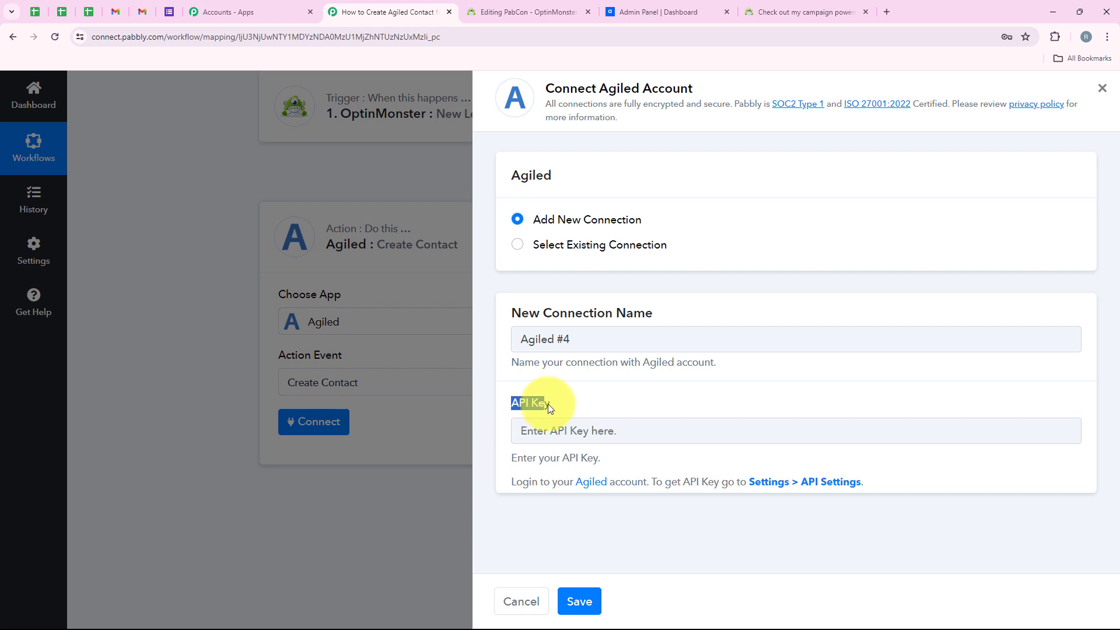
pyautogui.click(579, 396)
pyautogui.moveTo(512, 483); pyautogui.dragTo(684, 492)
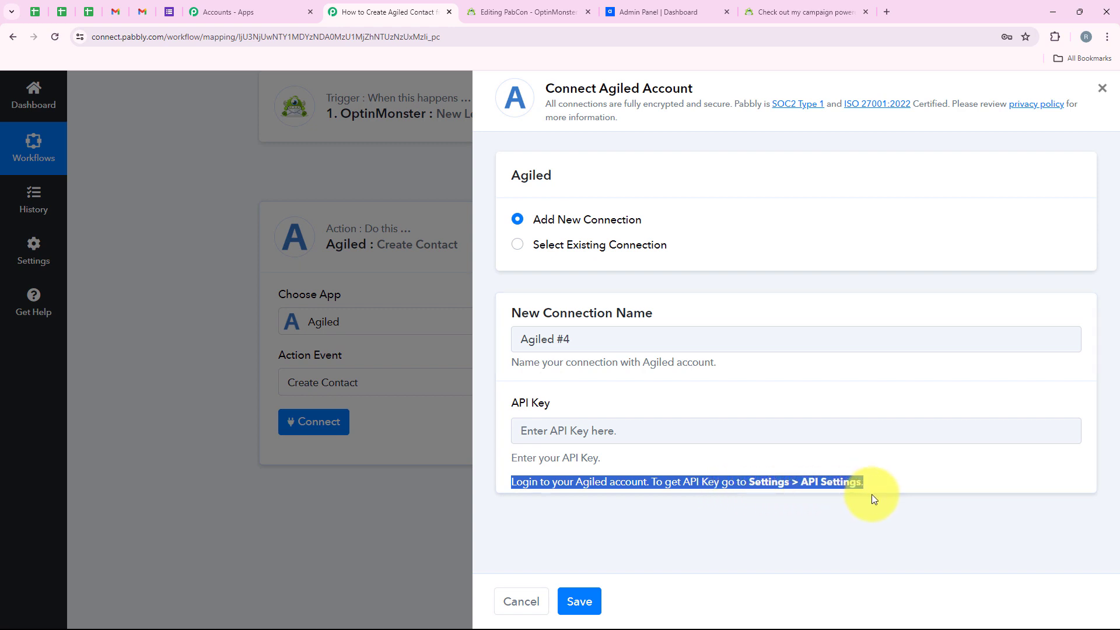
pyautogui.click(940, 503)
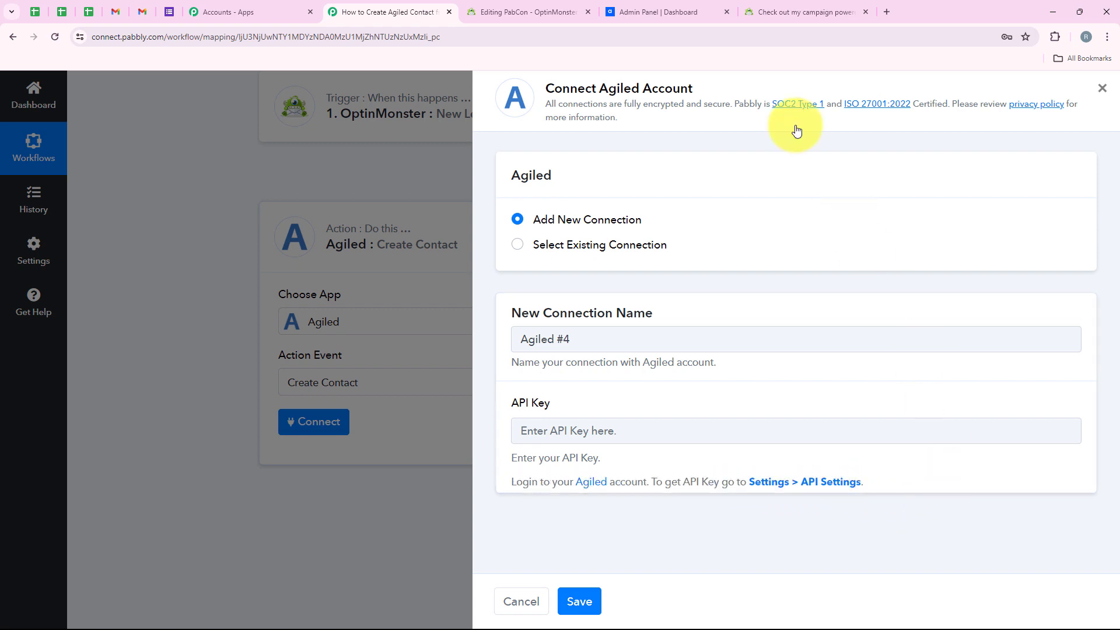
pyautogui.click(701, 9)
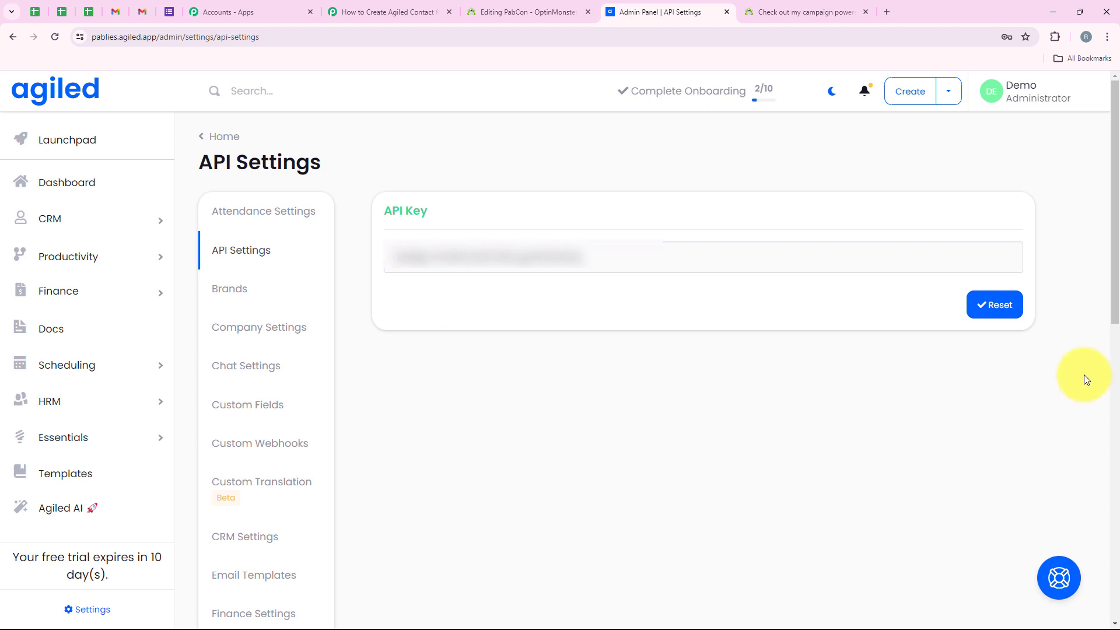
# Step: Reset Agiled's API key, select the new key, and focus Pabbly's Agiled #4 API Key field
pyautogui.click(996, 314)
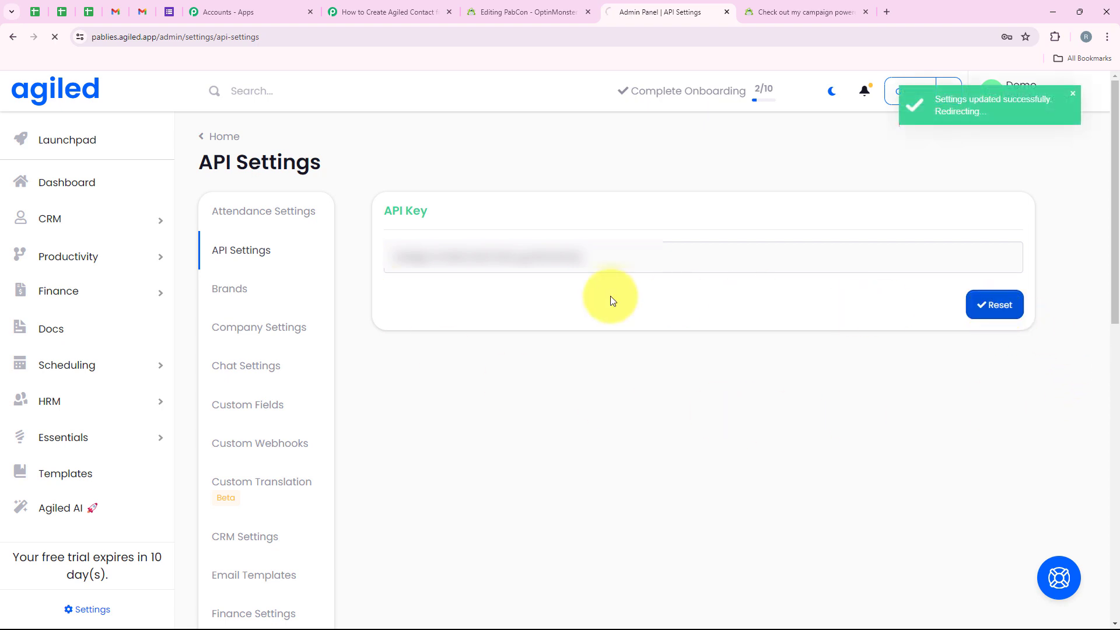
pyautogui.doubleClick(610, 258)
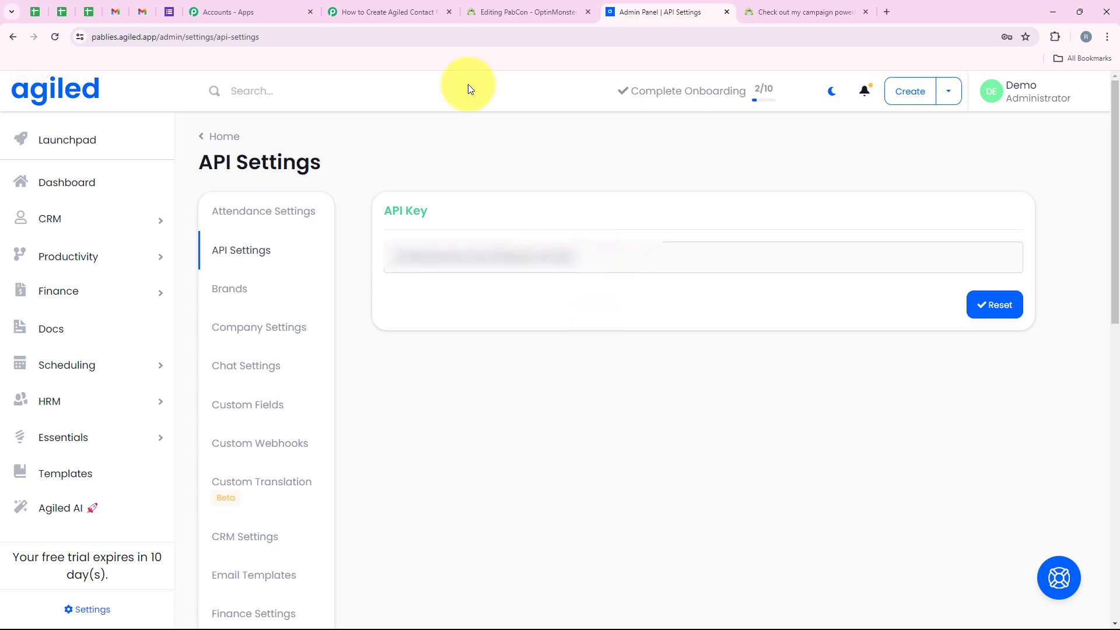
pyautogui.click(403, 11)
pyautogui.click(570, 431)
# Step: Paste the new API key and save the Agiled #4 connection
pyautogui.hotkey('ctrl', 'v')
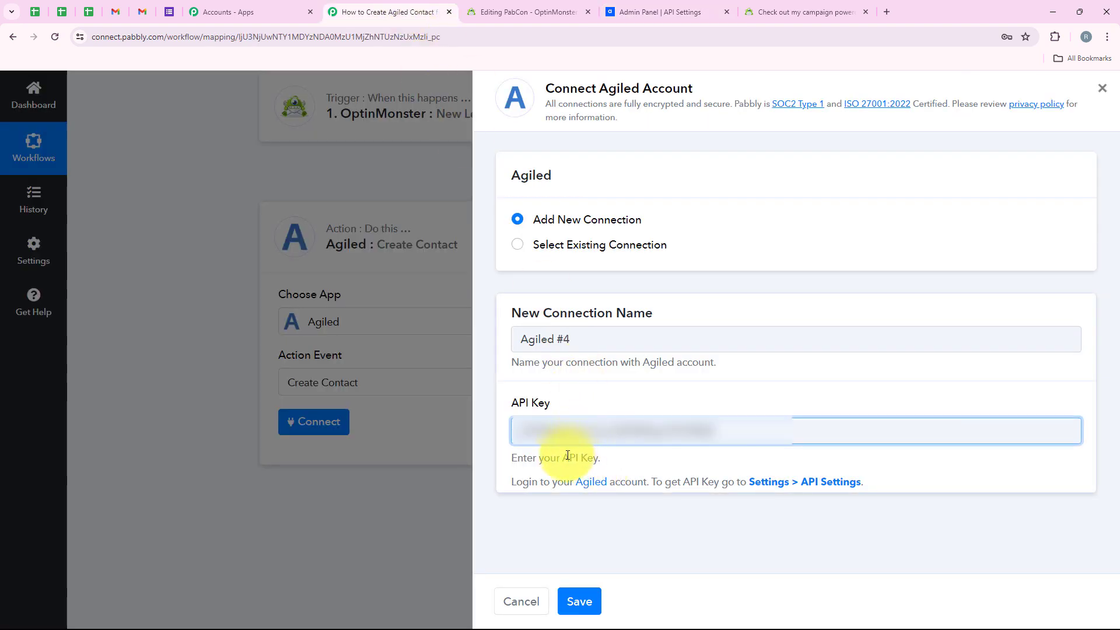
pyautogui.click(563, 513)
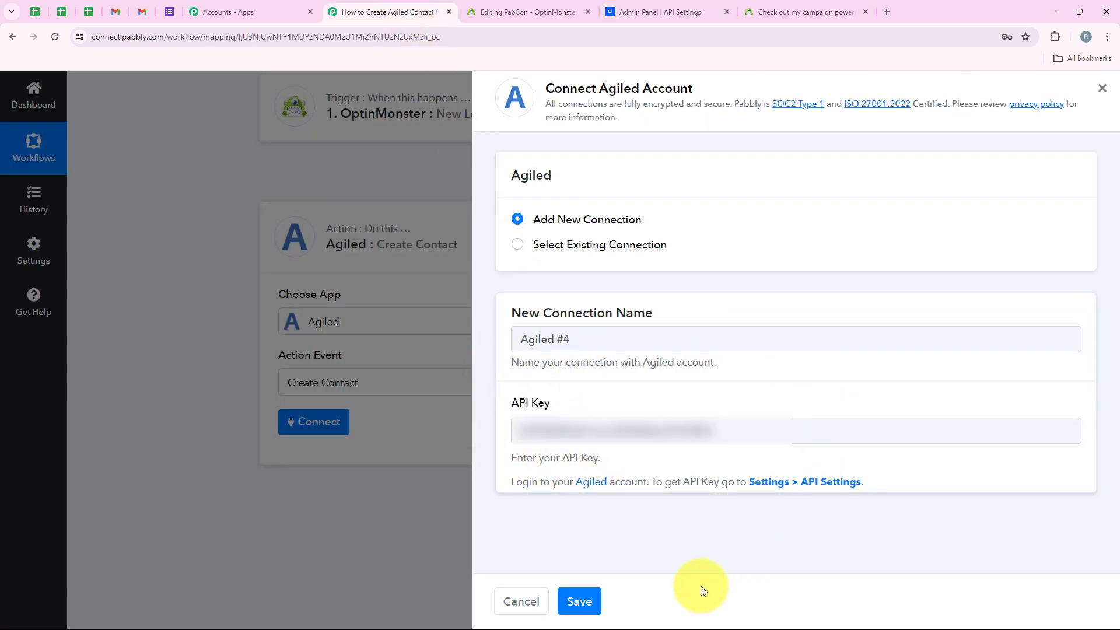
pyautogui.click(578, 604)
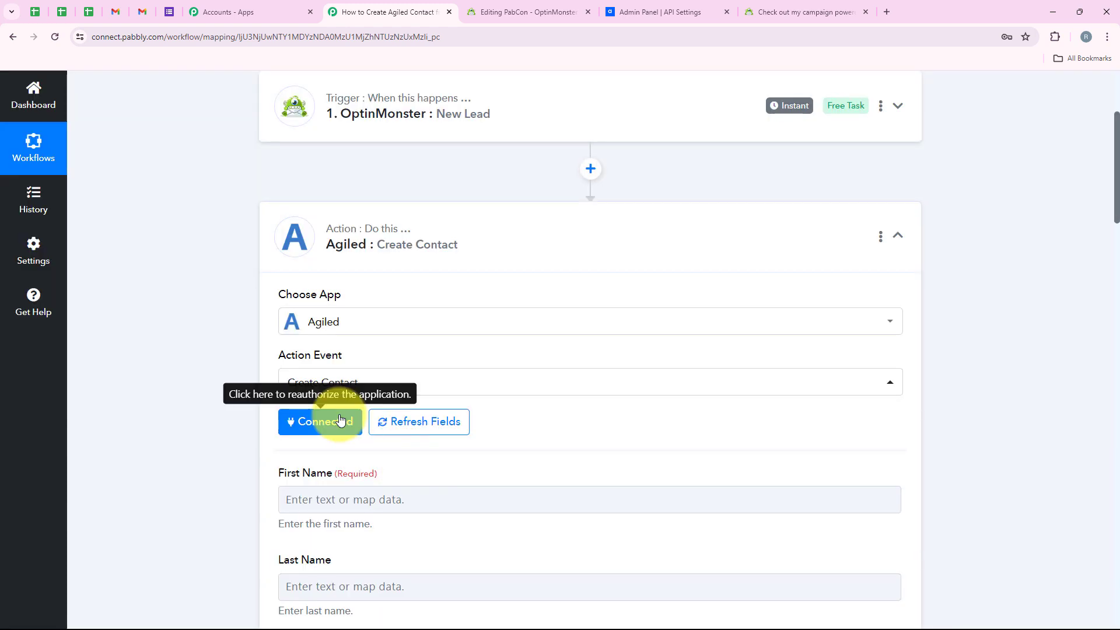
# Step: Scroll through the now-connected Create Contact fields, pointing out First Name
pyautogui.scroll(-1, 284, 362)
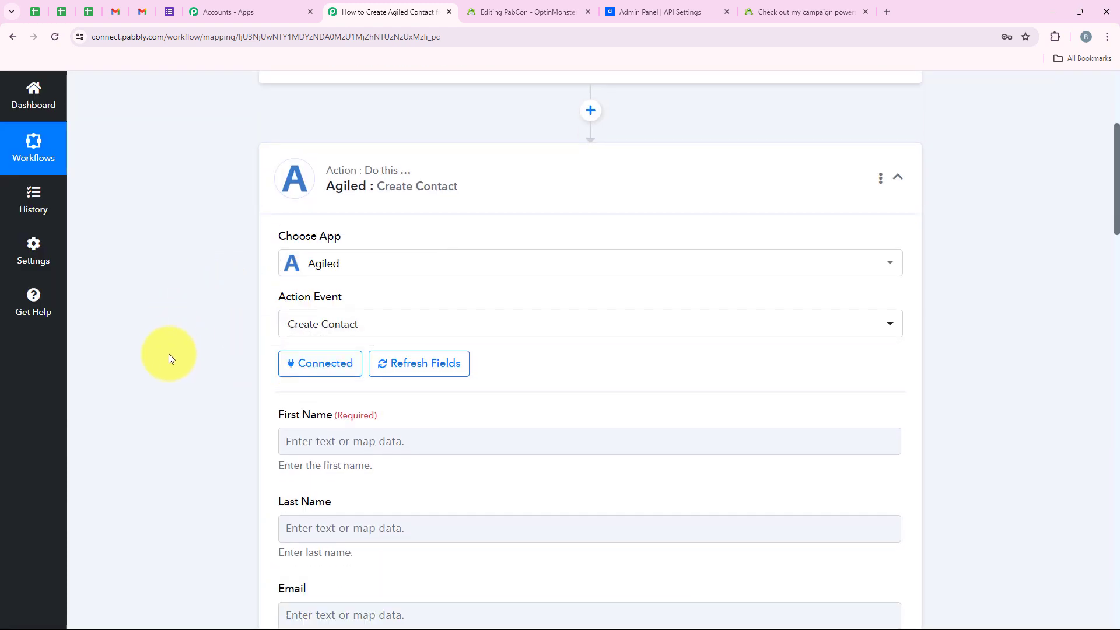
pyautogui.click(288, 432)
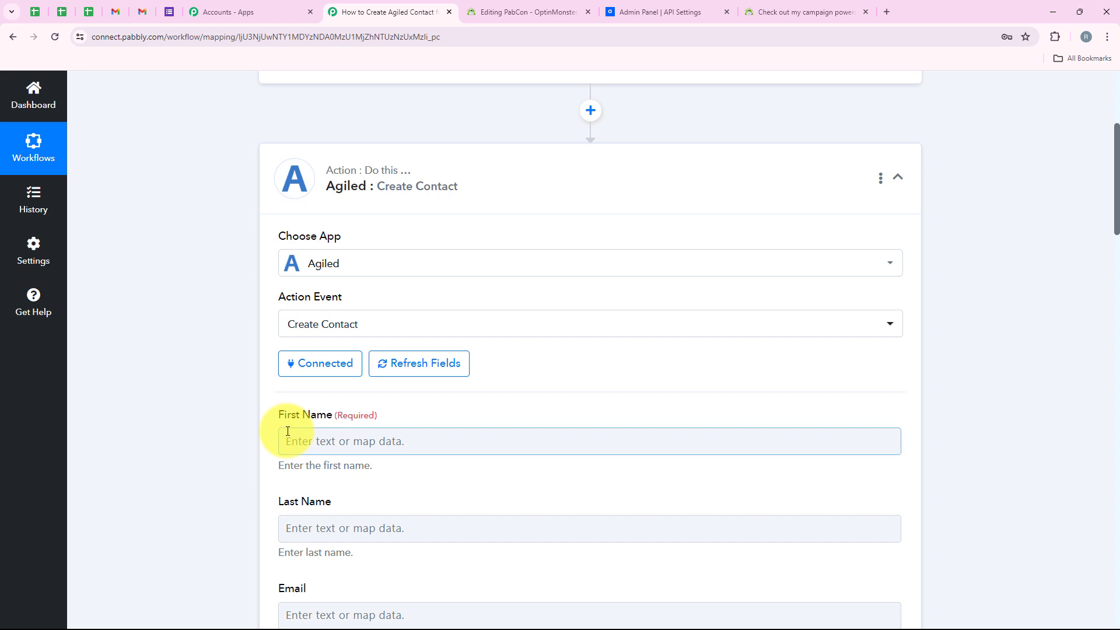
pyautogui.scroll(-1, 287, 432)
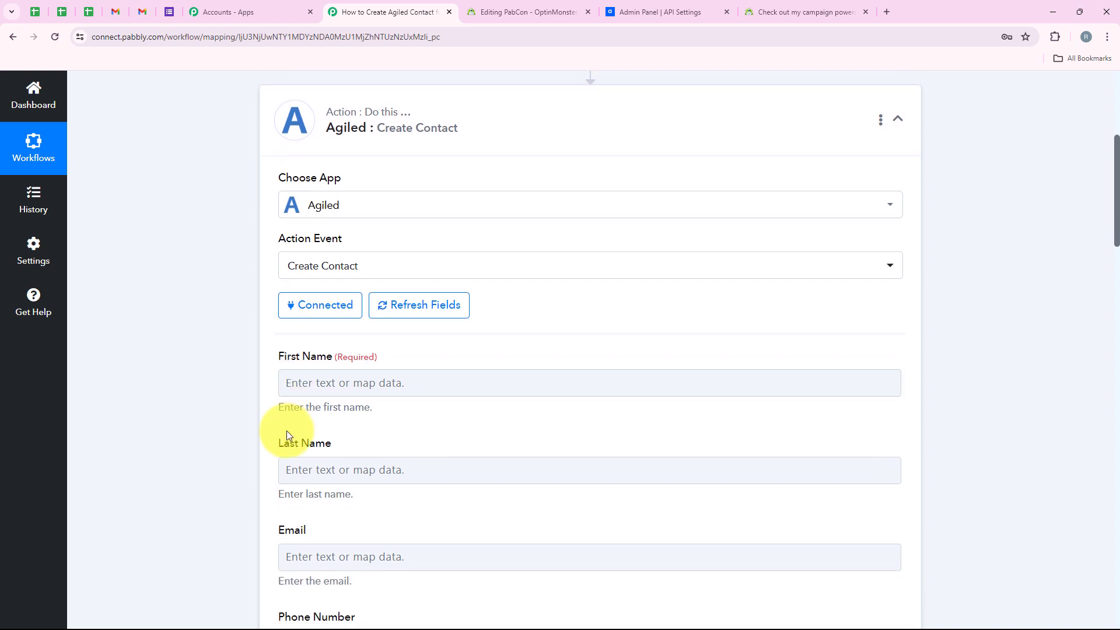
pyautogui.scroll(-2, 287, 432)
pyautogui.scroll(-1, 285, 431)
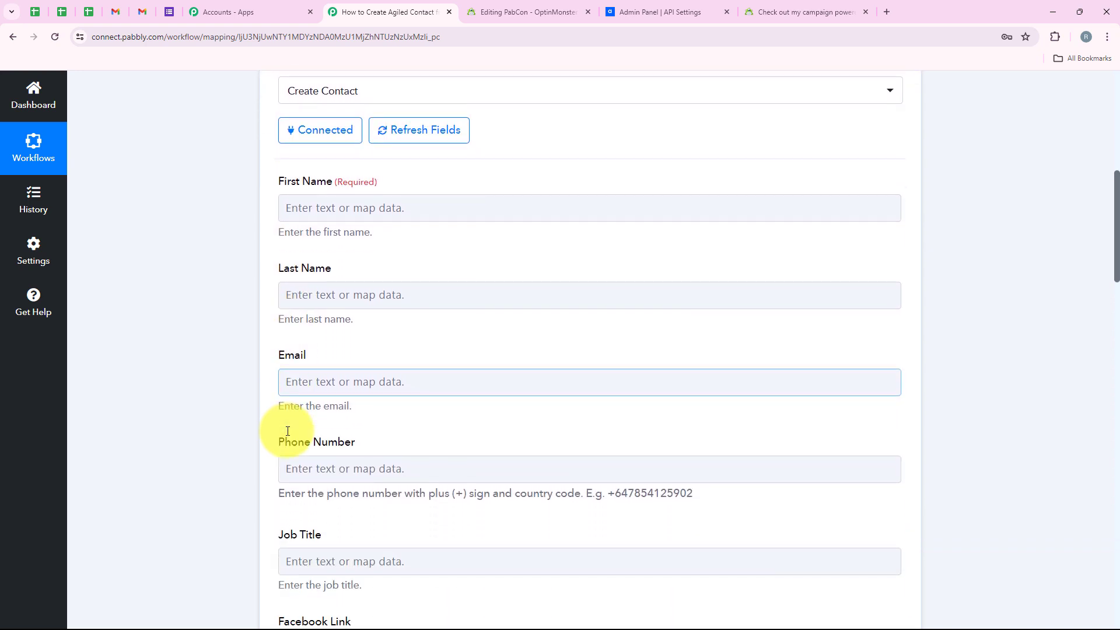
pyautogui.moveTo(330, 187); pyautogui.dragTo(333, 186)
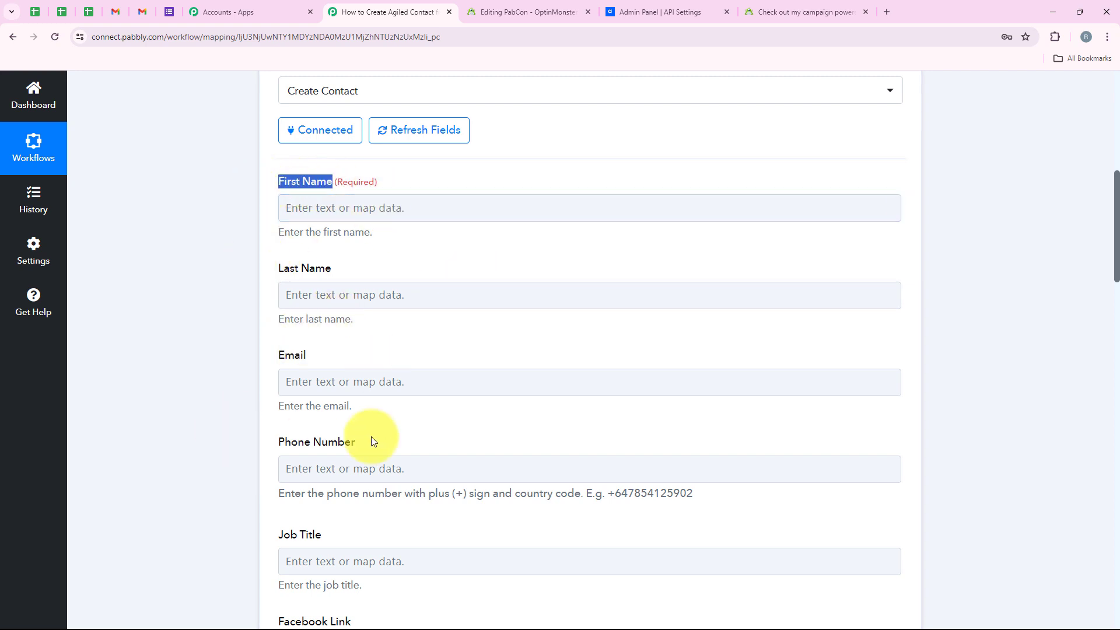
pyautogui.click(201, 291)
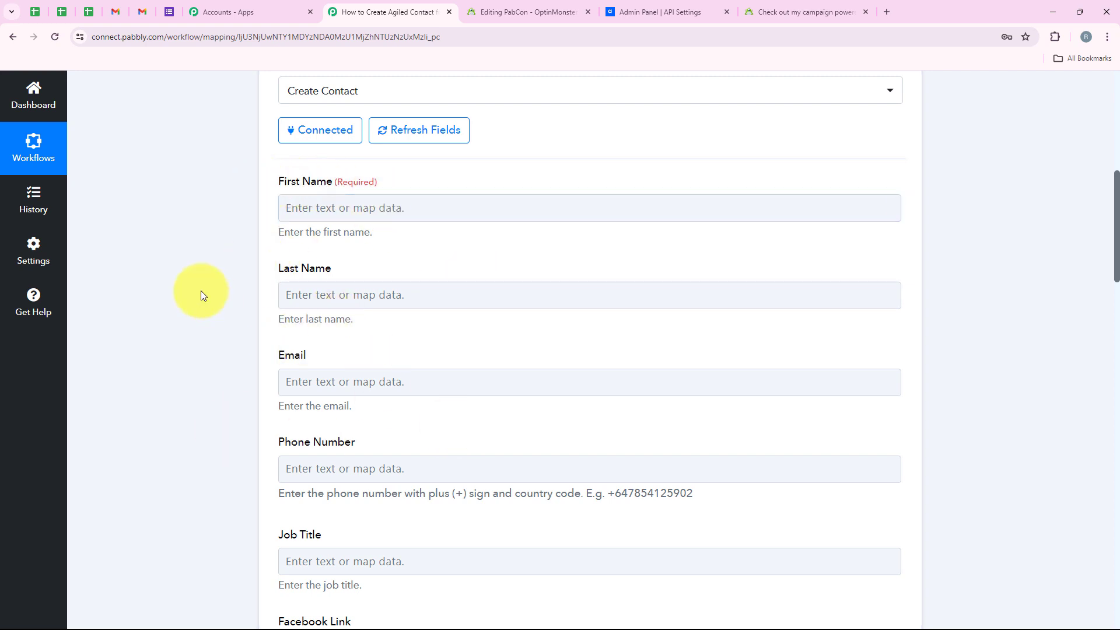
# Step: Explore the First Name field's mapping options and type the sample text 'Demo'
pyautogui.click(295, 204)
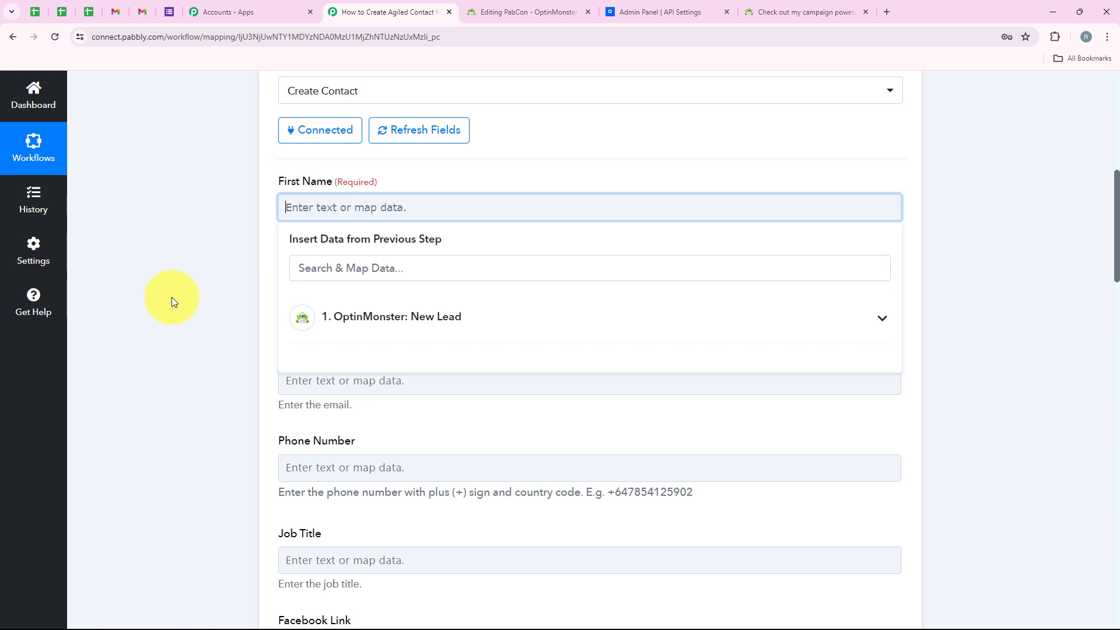
pyautogui.click(210, 255)
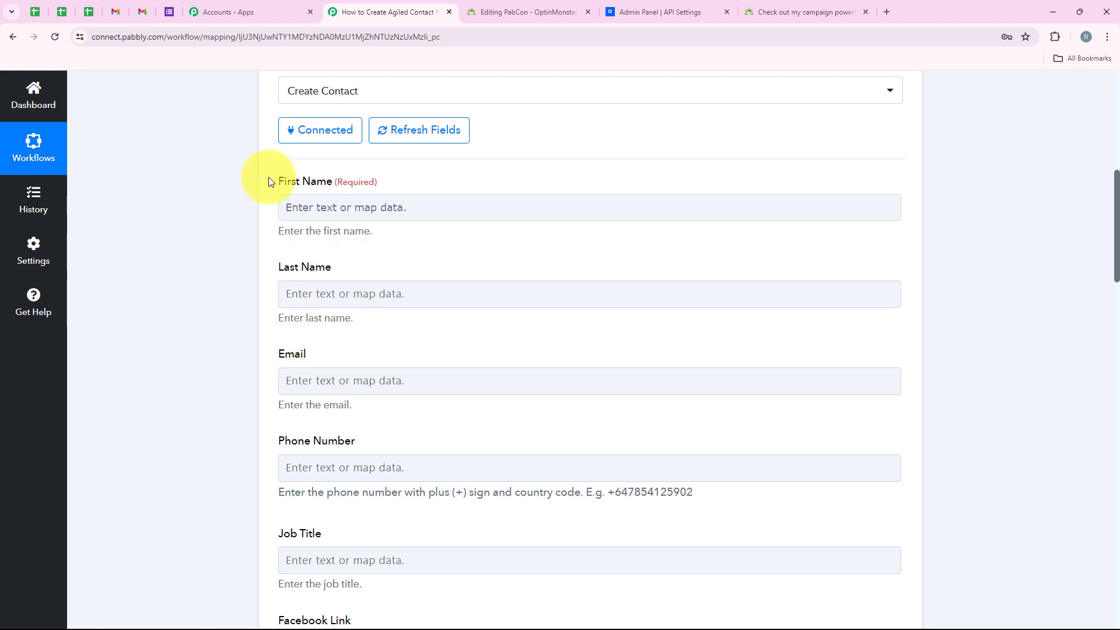
pyautogui.moveTo(277, 180); pyautogui.dragTo(335, 181)
pyautogui.click(340, 209)
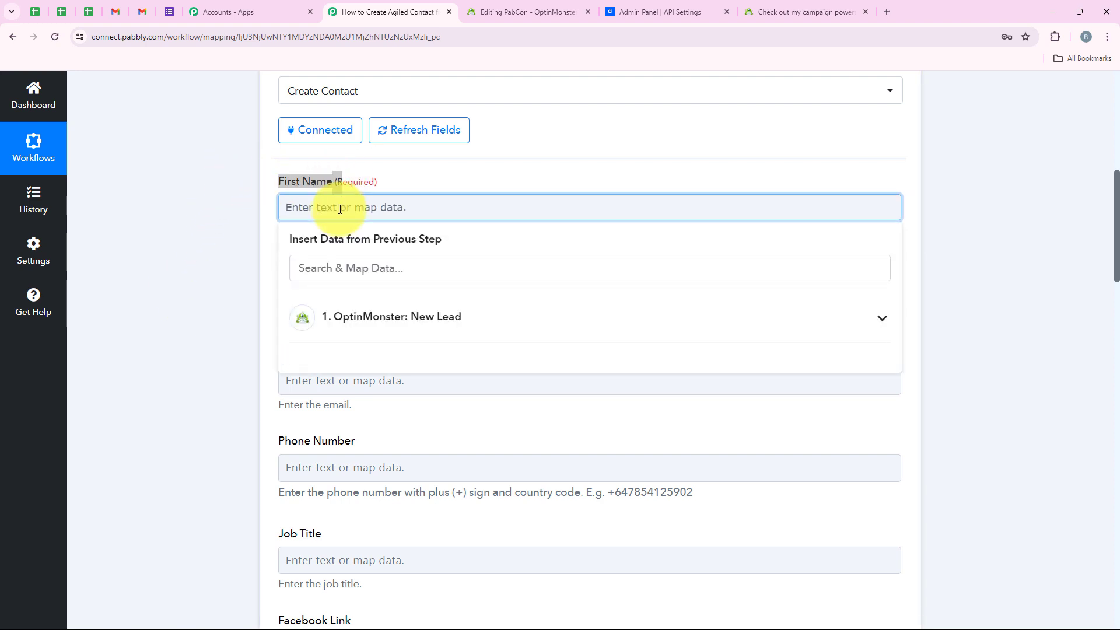
pyautogui.write('Demo')
pyautogui.click(240, 222)
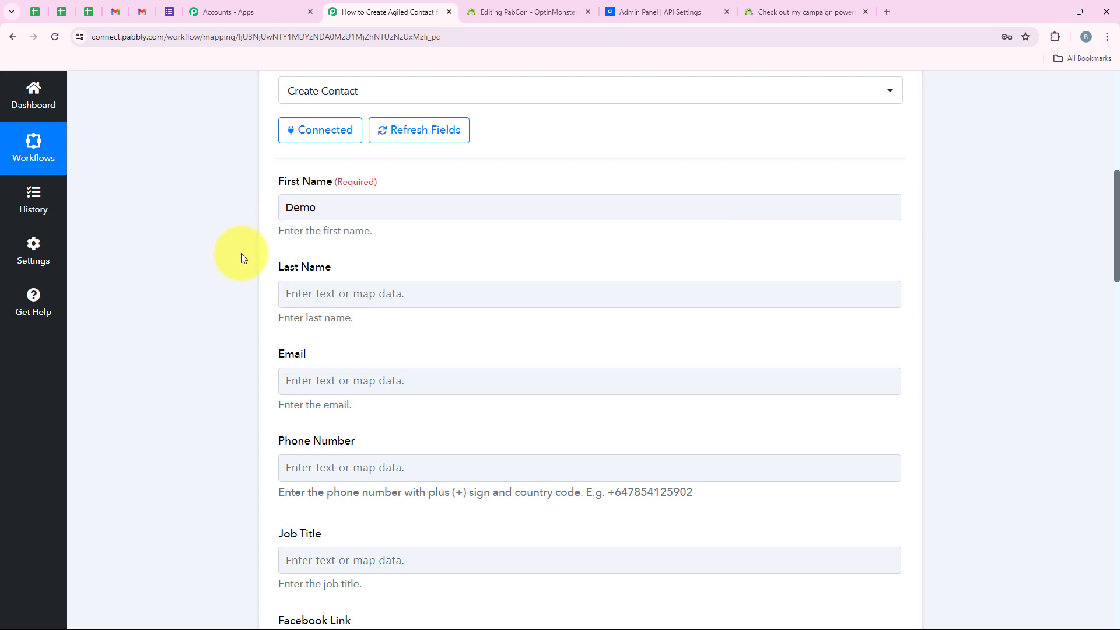
pyautogui.moveTo(350, 208); pyautogui.dragTo(289, 215)
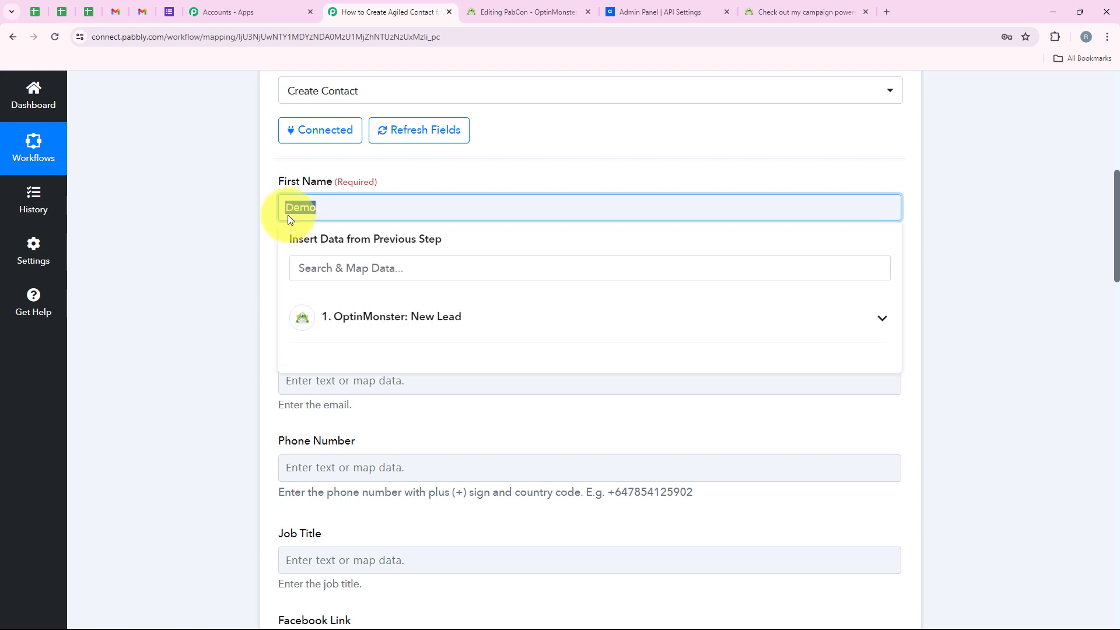
# Step: Map the OptinMonster Lead FirstName into the First Name field
pyautogui.click(671, 316)
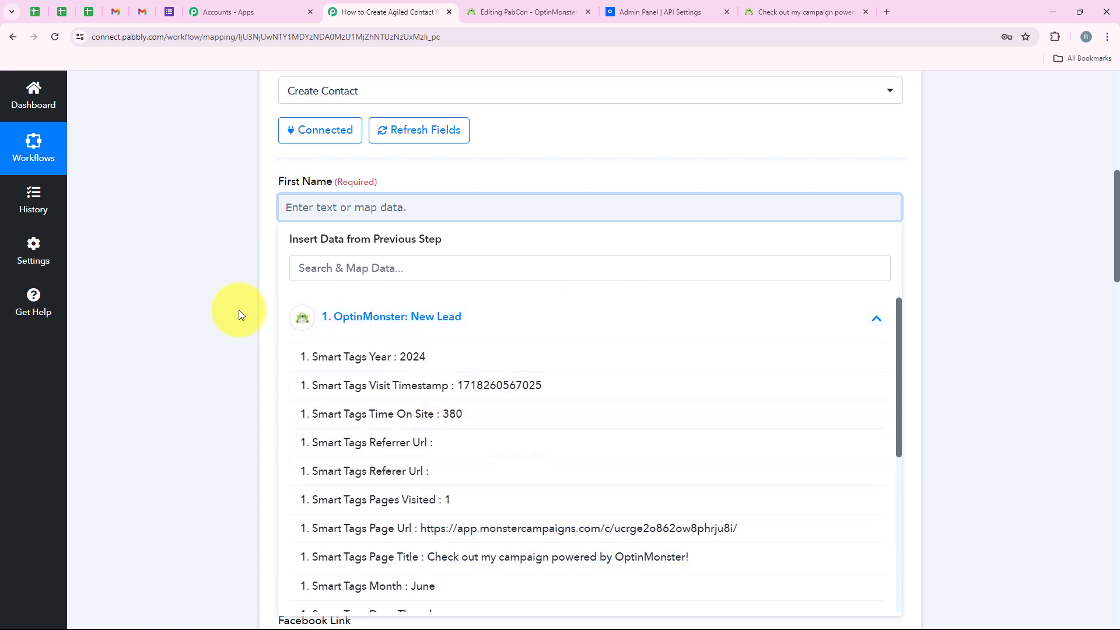
pyautogui.click(410, 277)
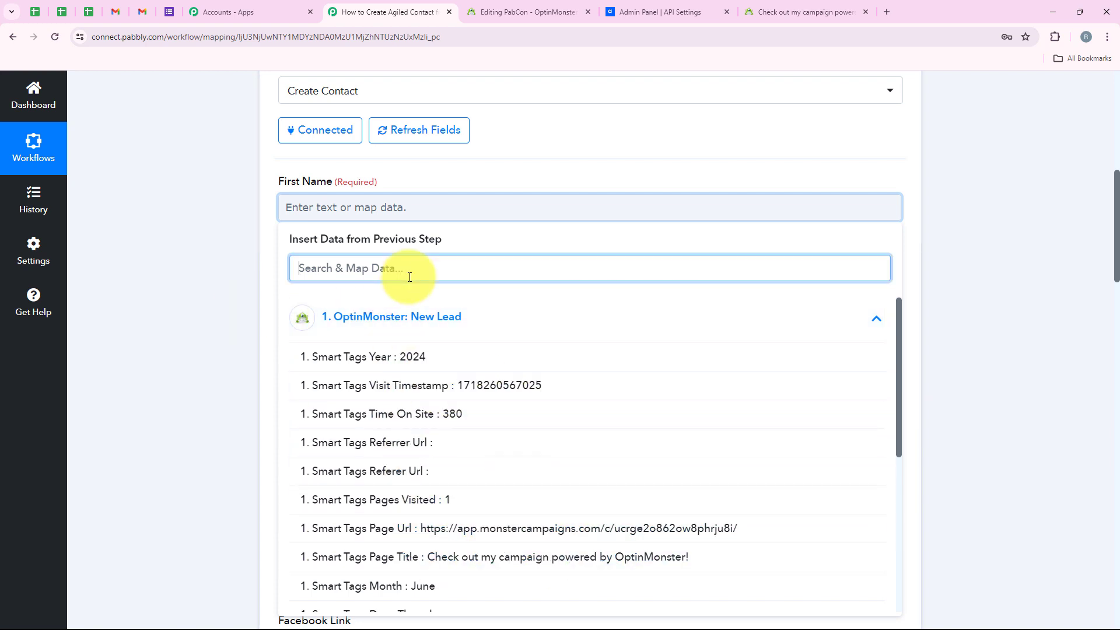
pyautogui.write('First')
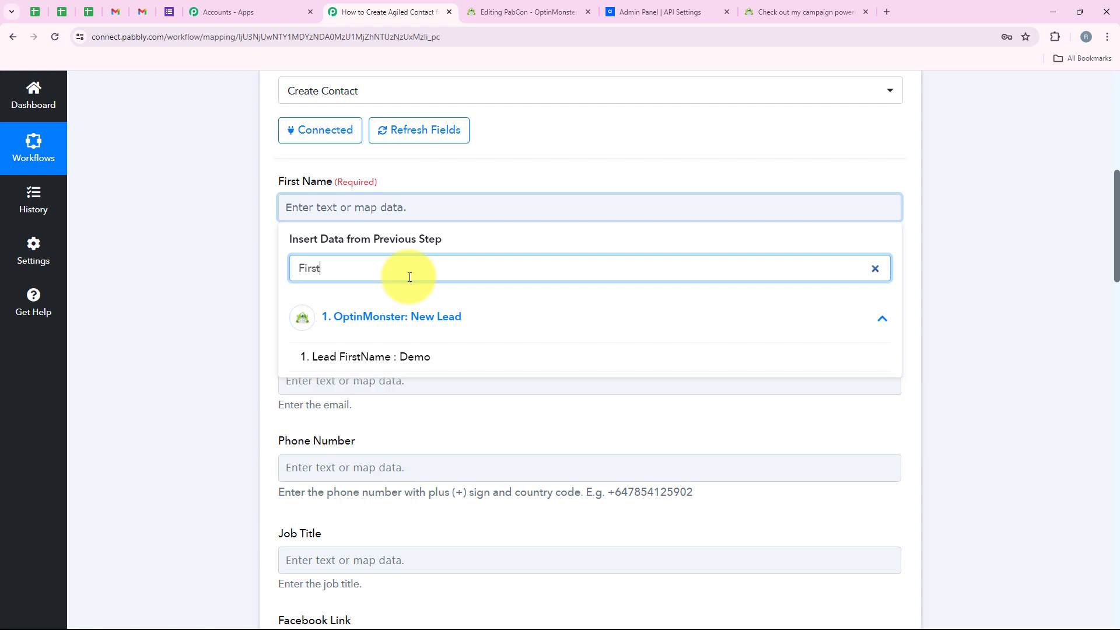
pyautogui.click(411, 356)
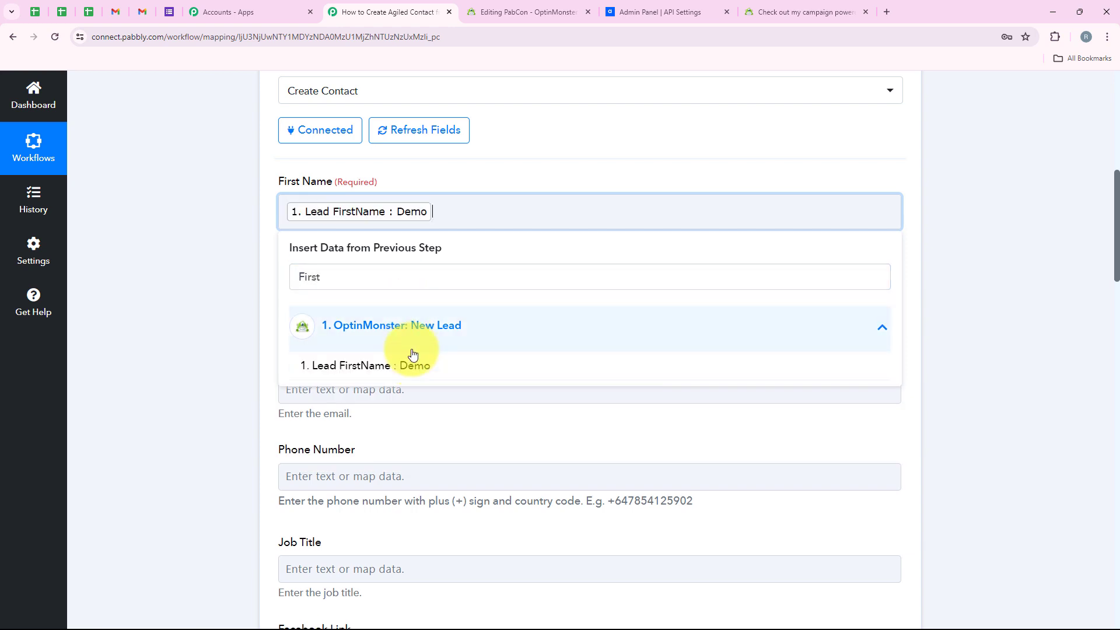
pyautogui.click(214, 289)
# Step: Map Lead LastName into the Last Name field
pyautogui.click(320, 303)
pyautogui.click(360, 373)
pyautogui.write('last')
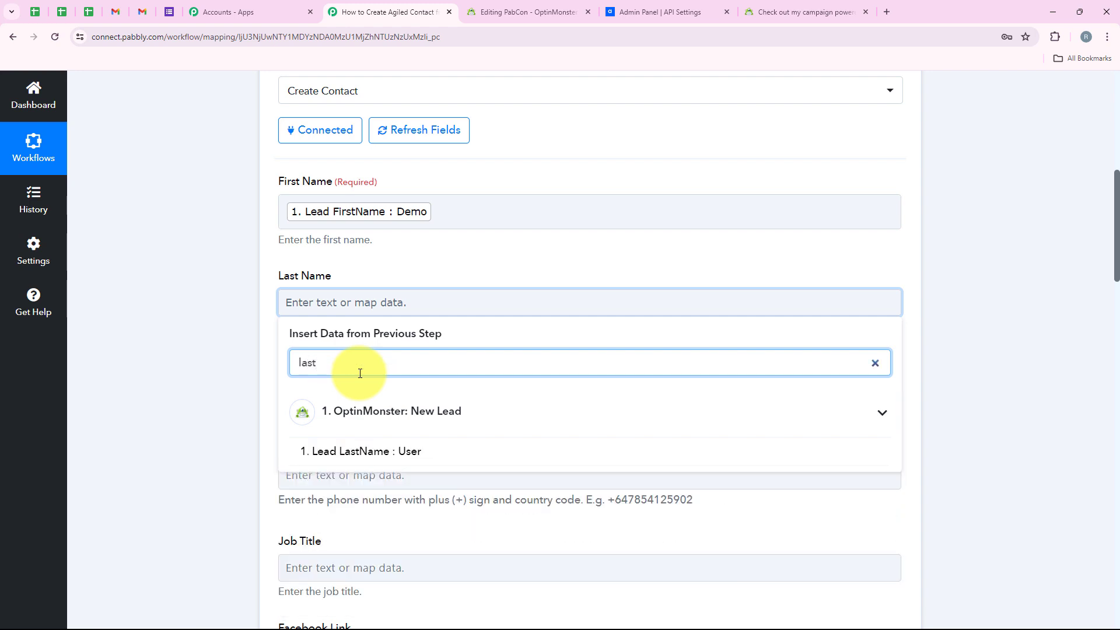
pyautogui.click(396, 446)
pyautogui.middleClick(234, 362)
pyautogui.click(215, 386)
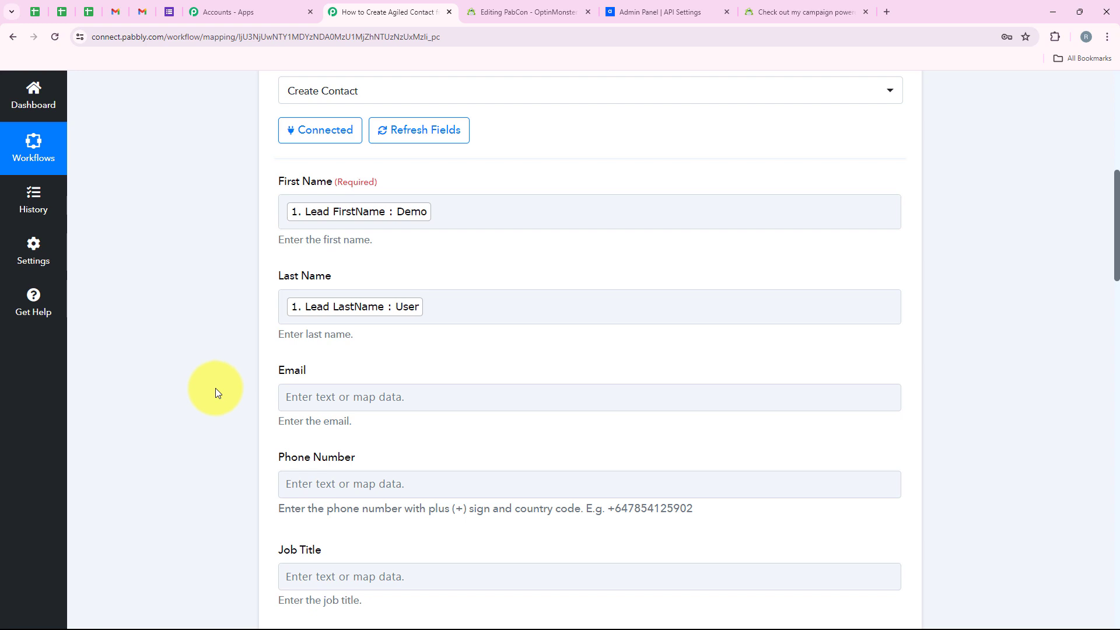
# Step: Map Lead Email into the Email field
pyautogui.scroll(-1, 216, 398)
pyautogui.click(343, 337)
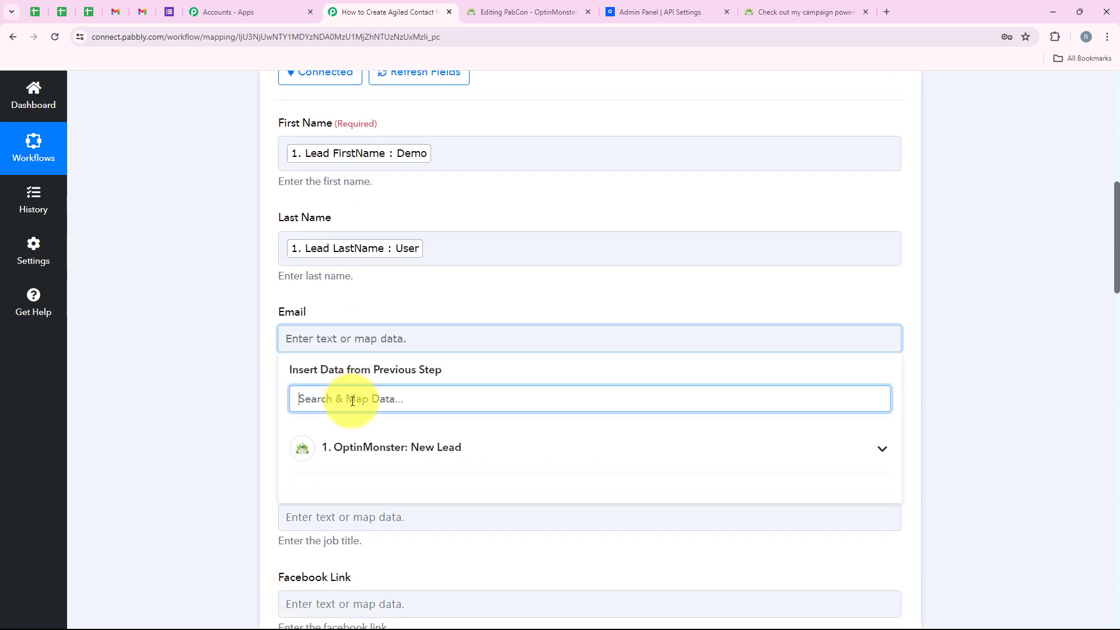
pyautogui.write('Email')
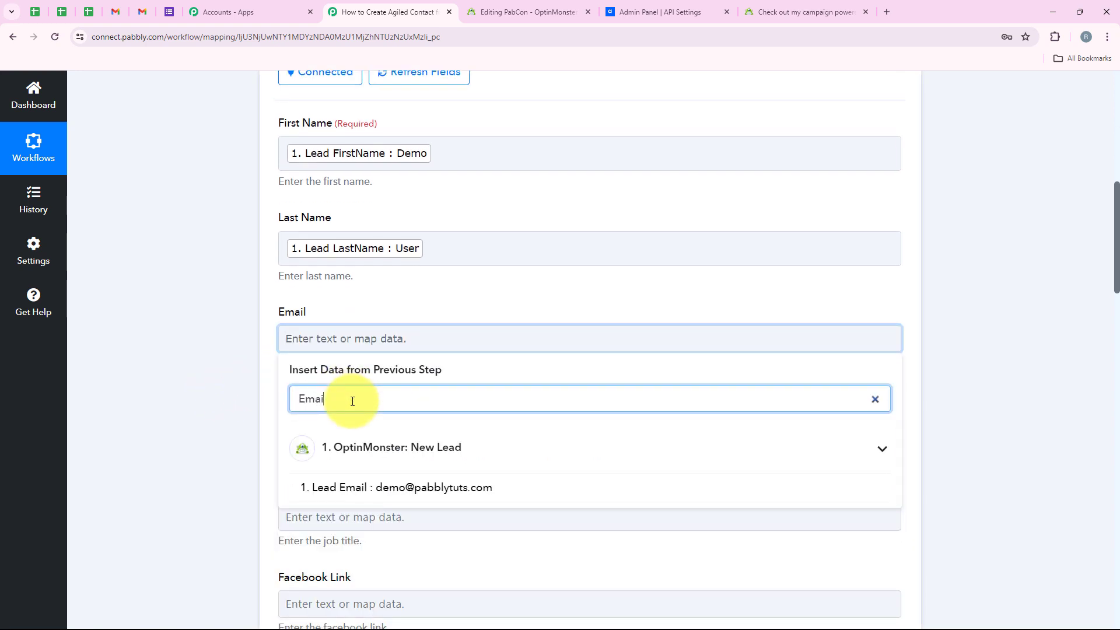
pyautogui.click(371, 487)
pyautogui.click(235, 436)
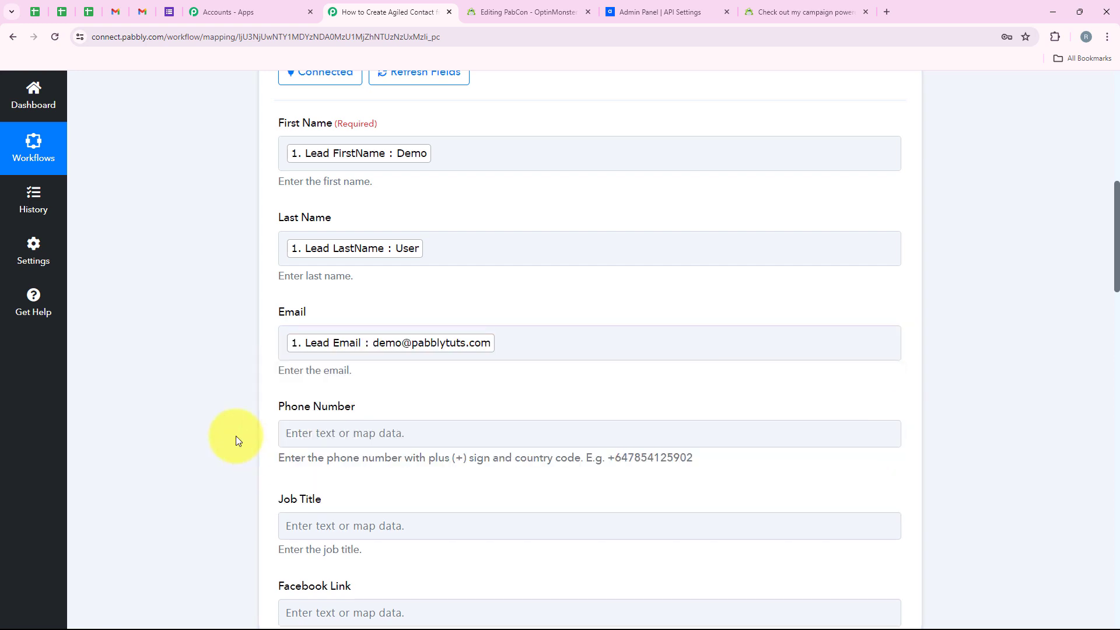
# Step: Map 1. Lead Phone into the Phone Number field
pyautogui.scroll(-3, 235, 435)
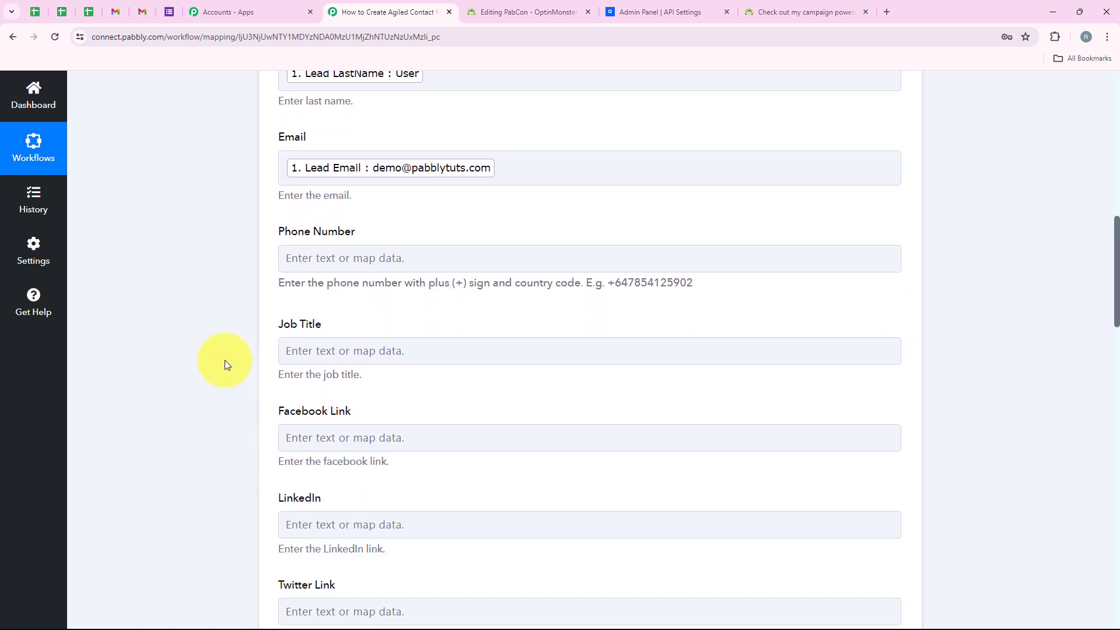
pyautogui.click(295, 258)
pyautogui.click(308, 315)
pyautogui.write('Phone')
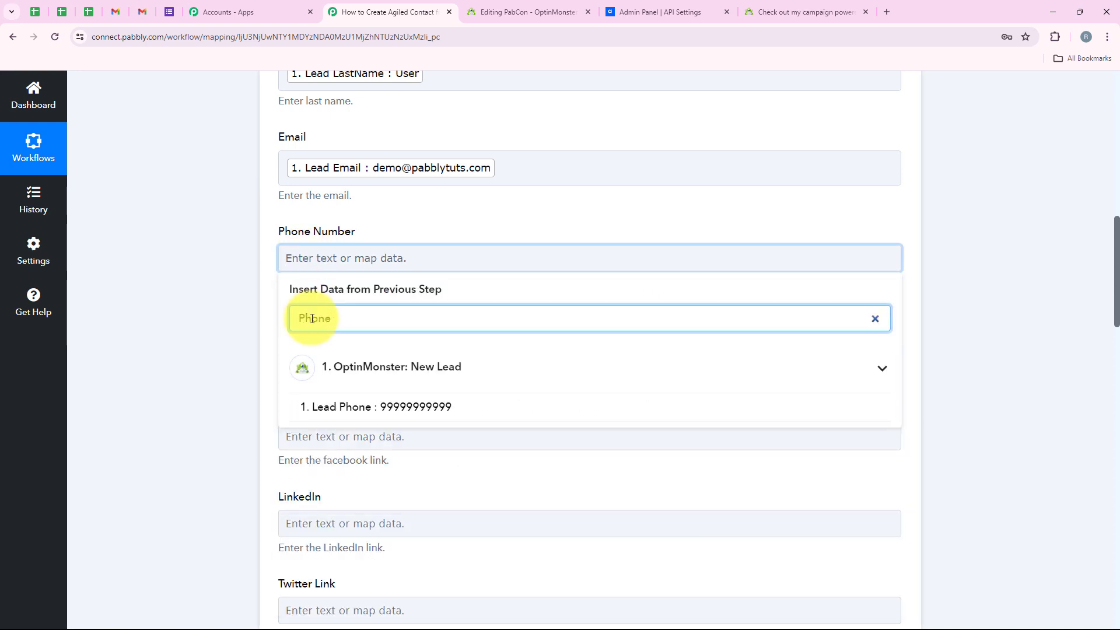
pyautogui.click(363, 406)
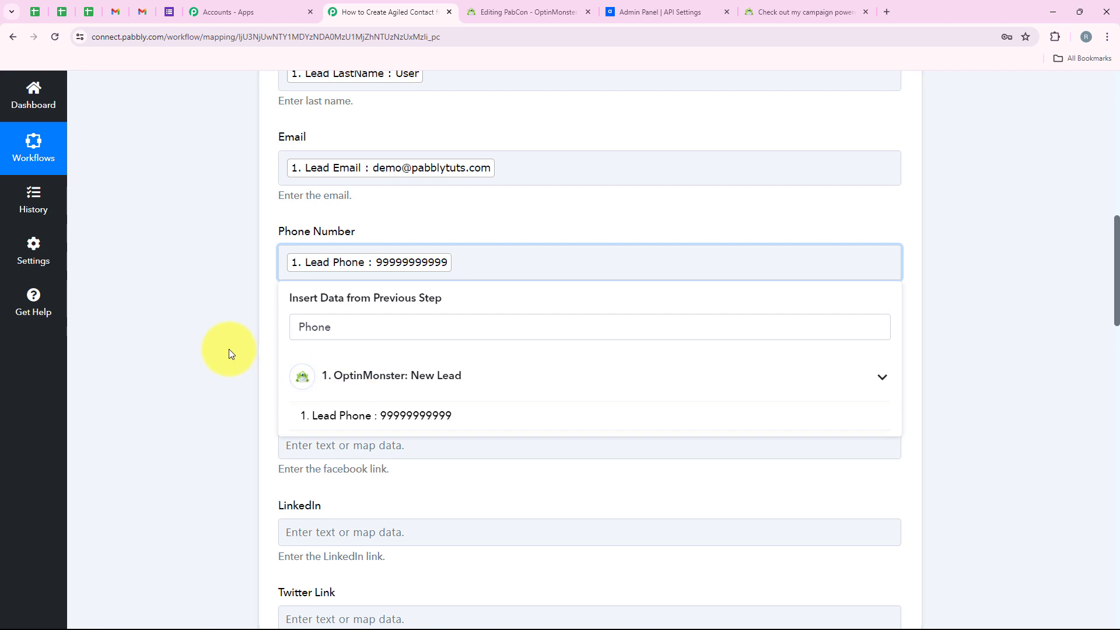
pyautogui.click(229, 349)
pyautogui.middleClick(228, 349)
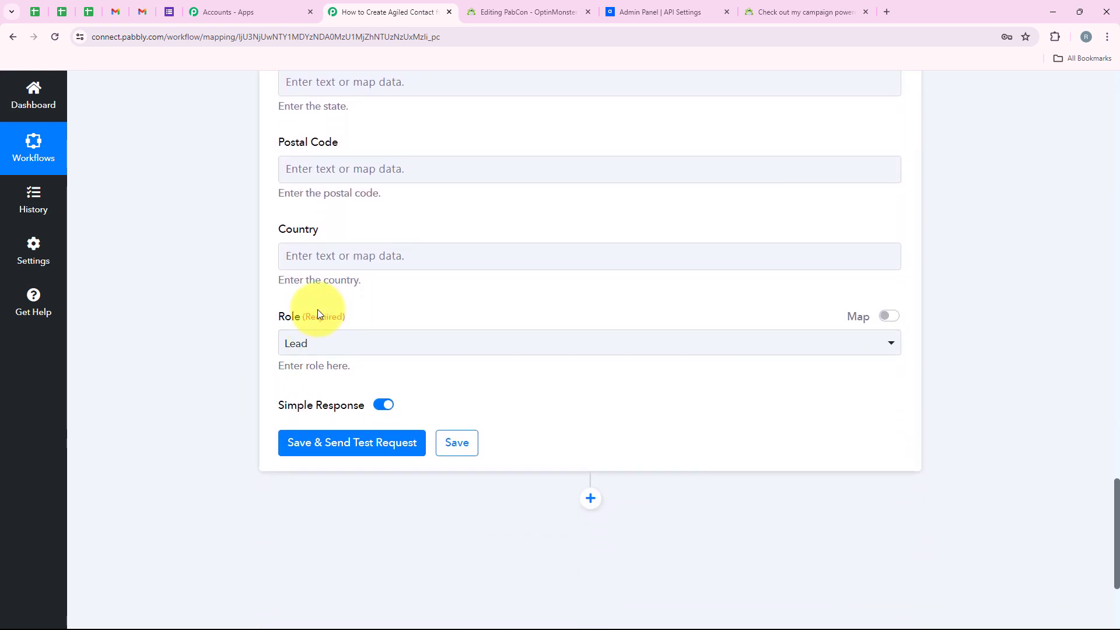
# Step: Keep Role as Lead, send the test request, and review the returned email, names and phone
pyautogui.click(295, 346)
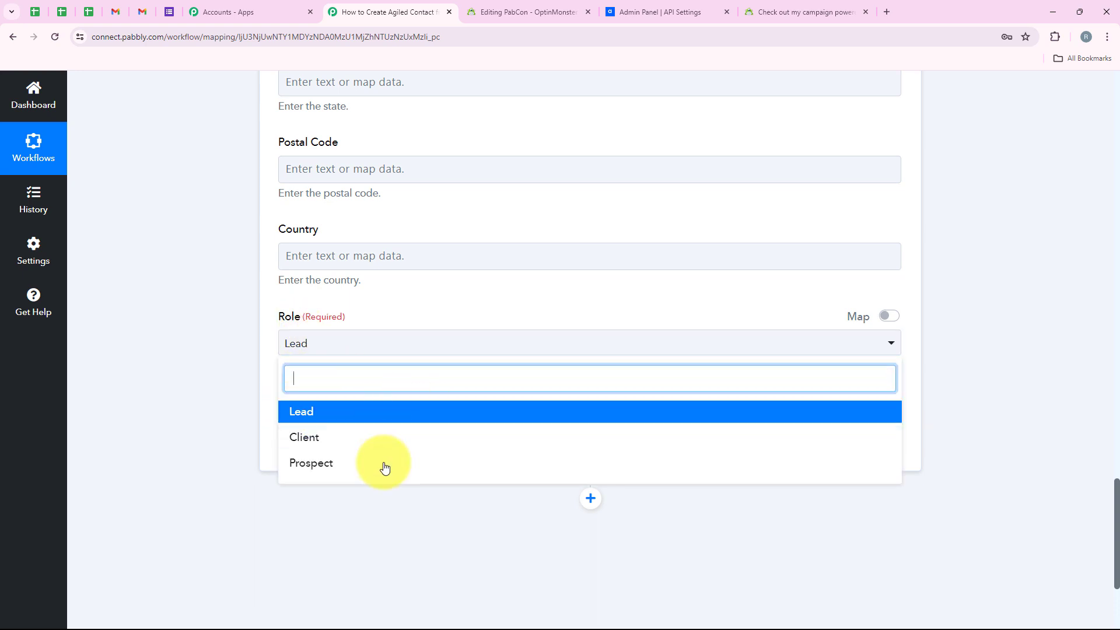
pyautogui.click(220, 345)
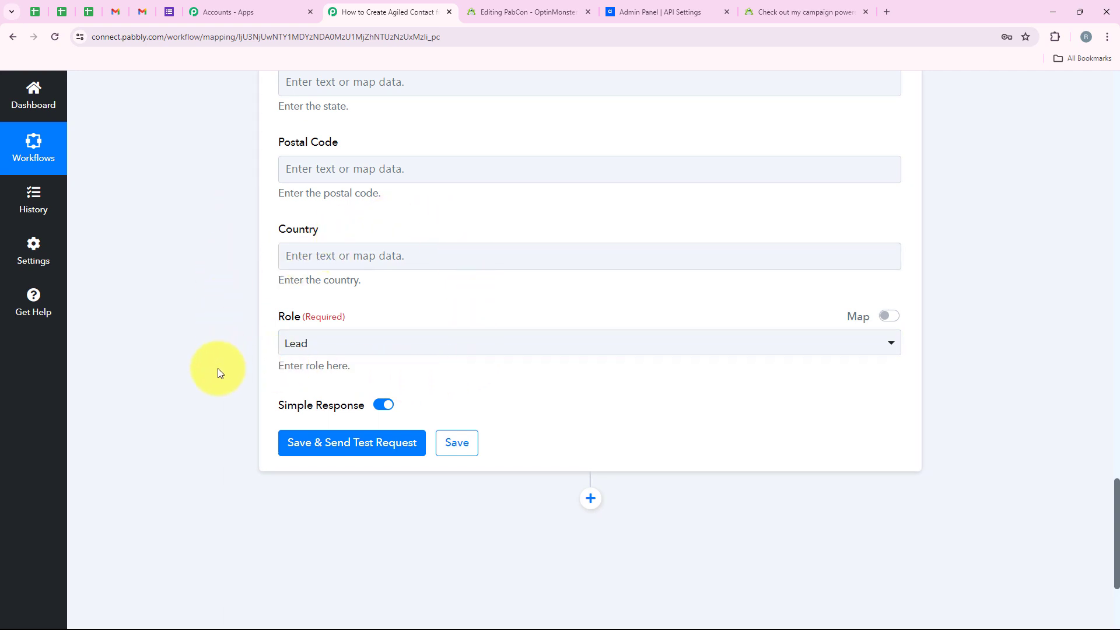
pyautogui.click(399, 448)
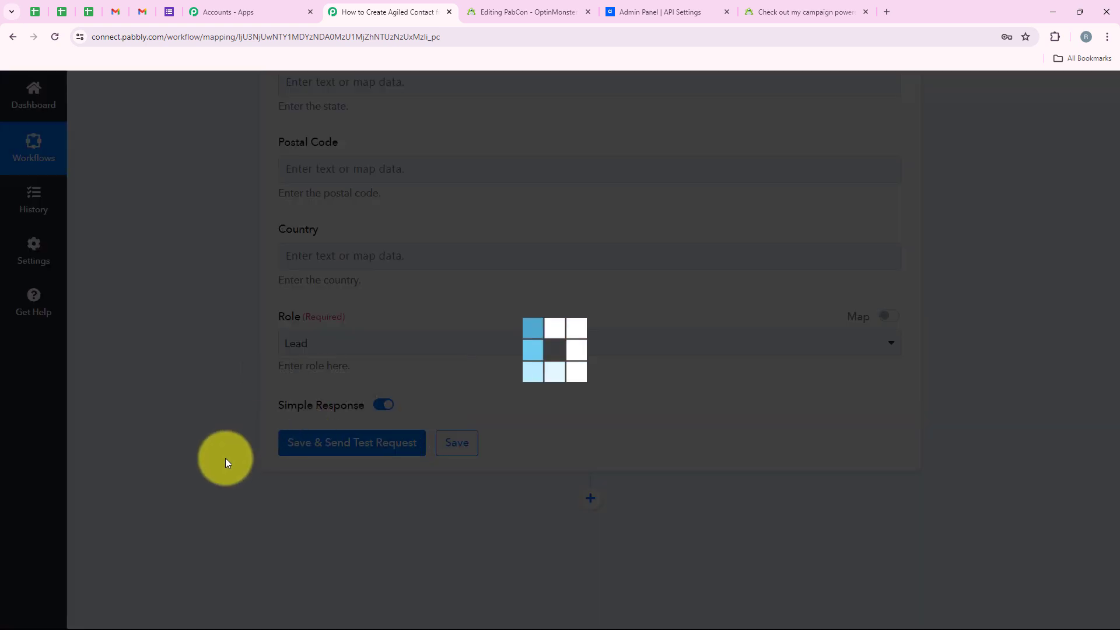
pyautogui.middleClick(919, 236)
pyautogui.scroll(-6, 920, 236)
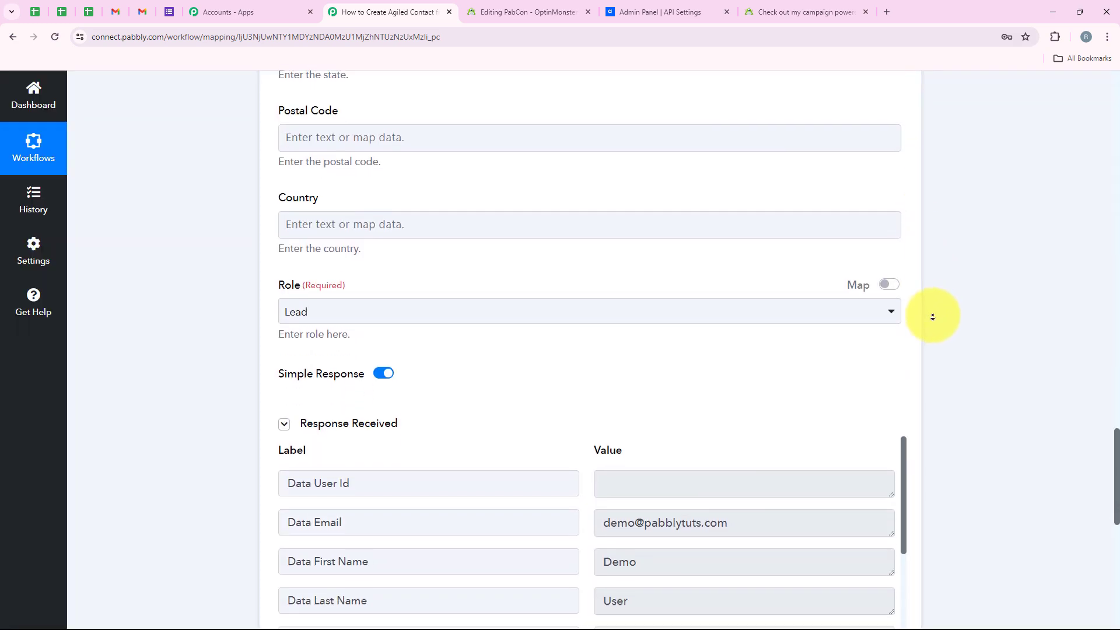
pyautogui.scroll(2, 784, 200)
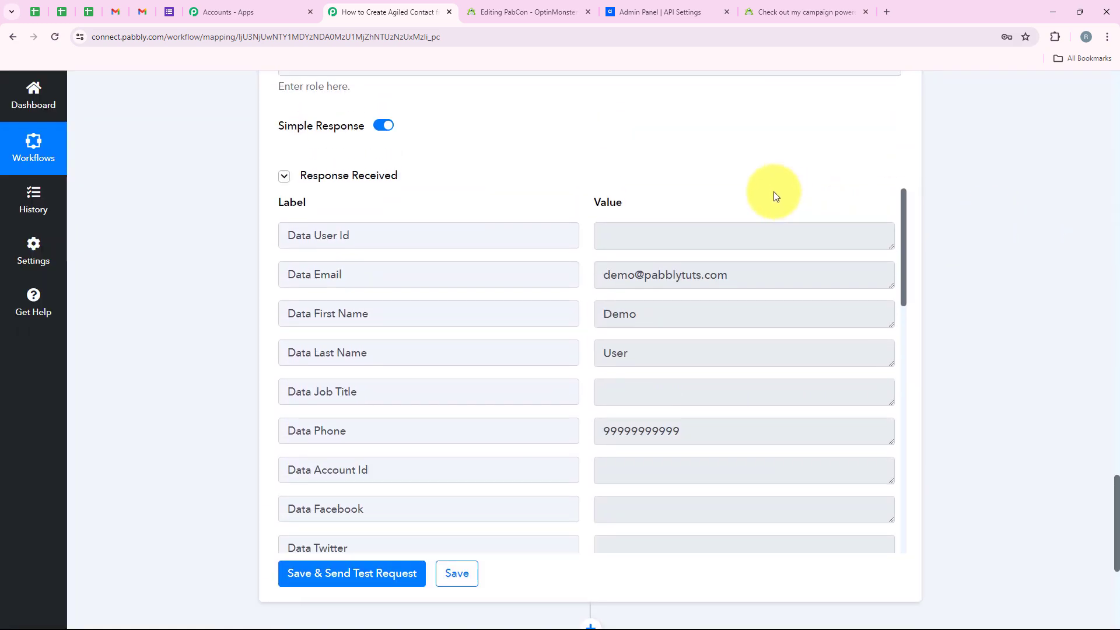
pyautogui.scroll(-3, 644, 361)
pyautogui.scroll(4, 644, 359)
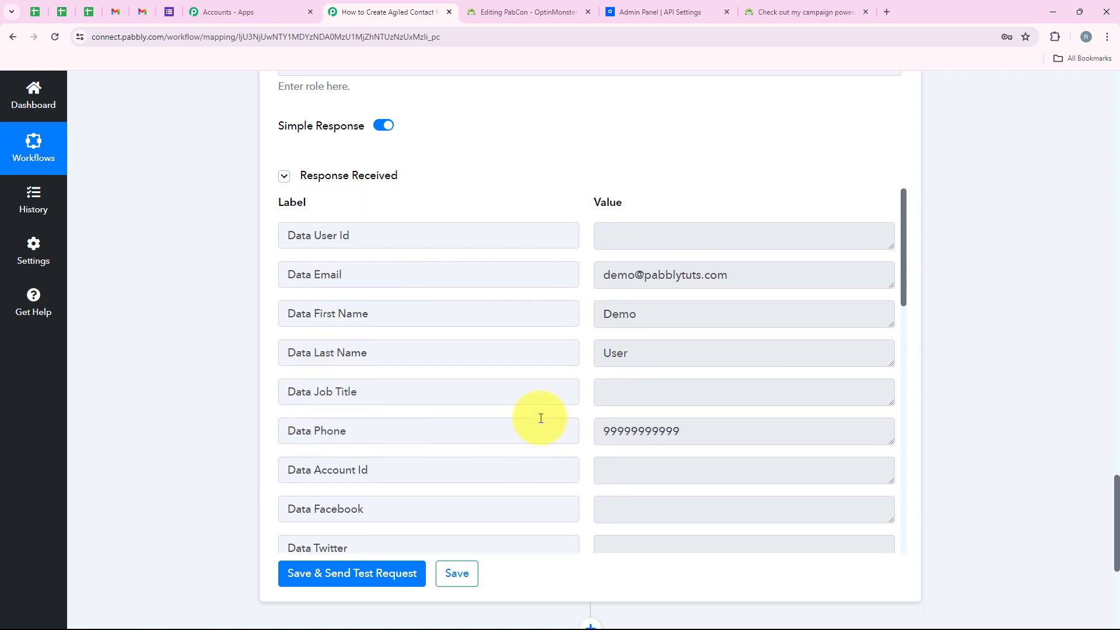
pyautogui.click(646, 7)
# Step: Open CRM > Contacts in Agiled and check the demo contact's phone number and email
pyautogui.click(110, 198)
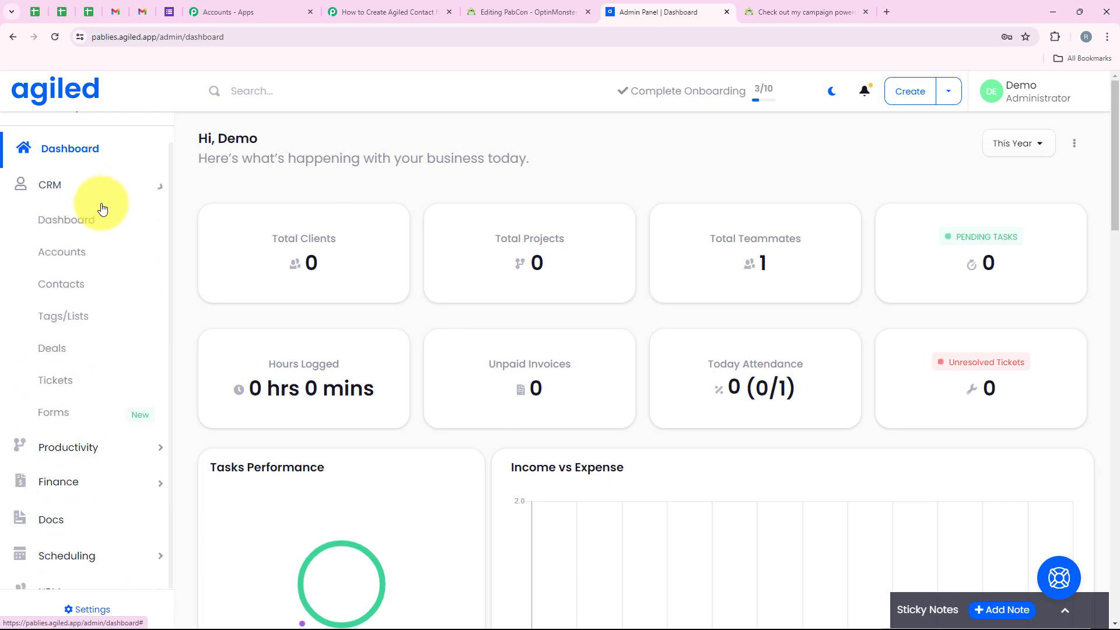
pyautogui.click(68, 284)
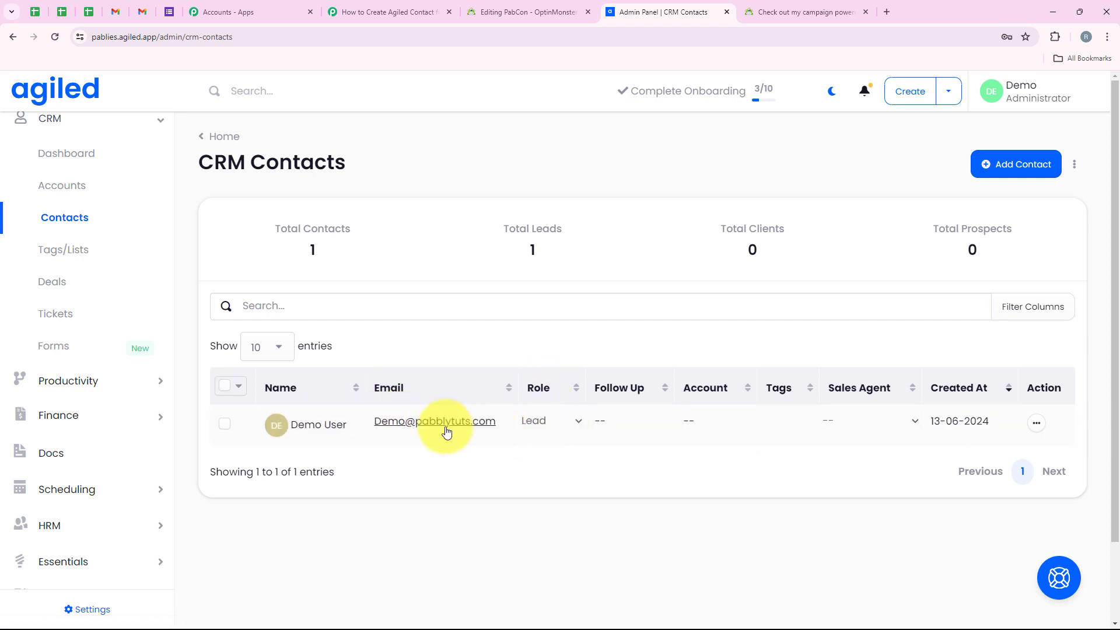
pyautogui.click(311, 431)
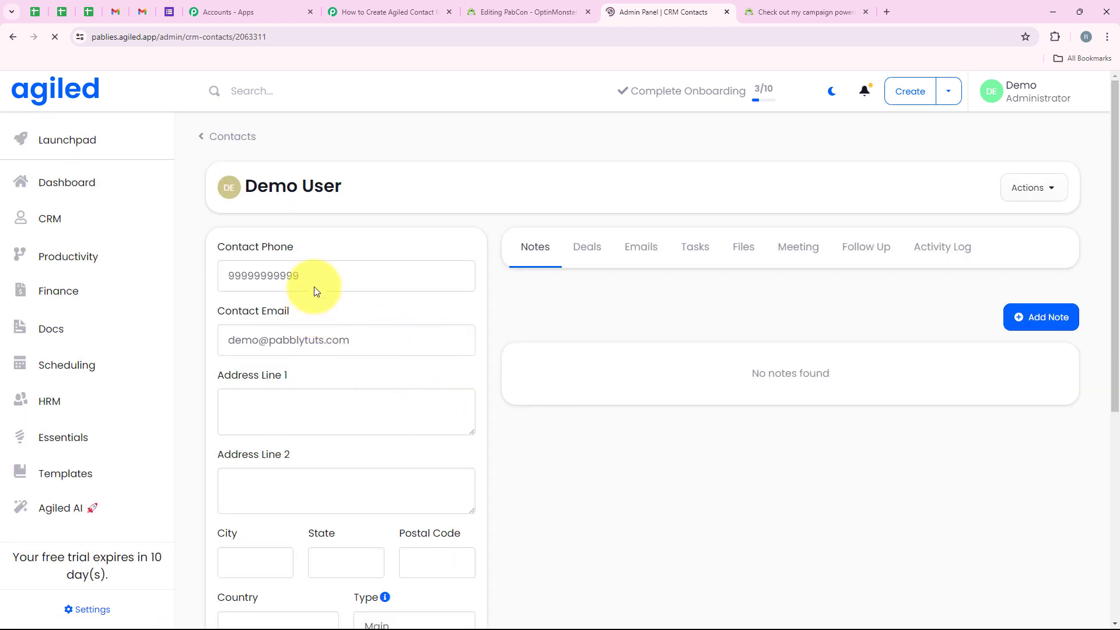
pyautogui.click(303, 279)
pyautogui.doubleClick(298, 286)
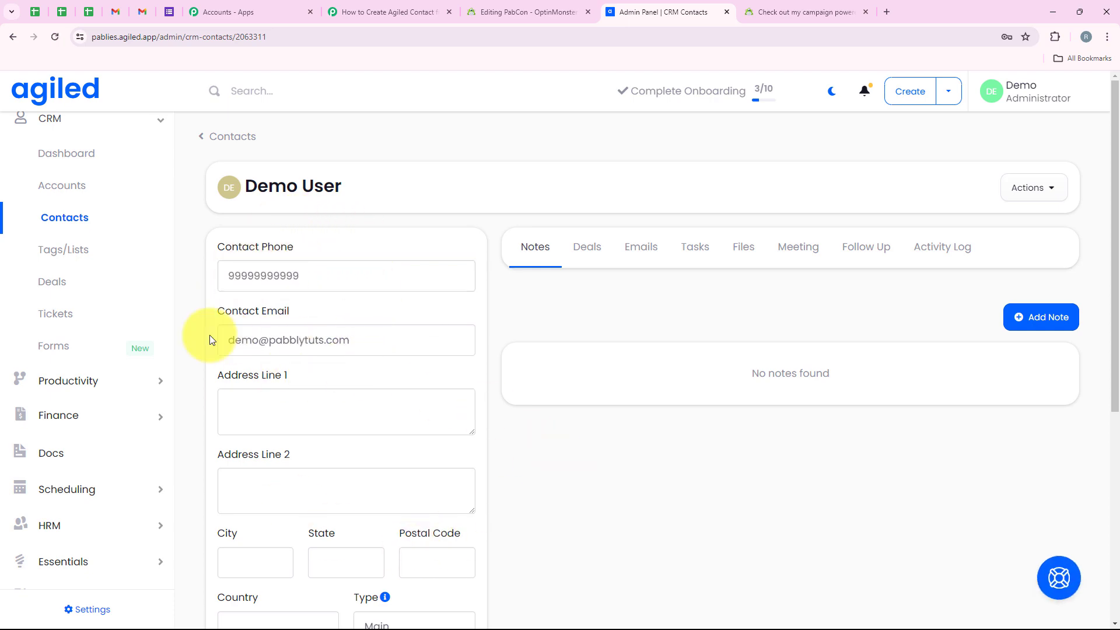
pyautogui.click(211, 137)
# Step: Back in Pabbly, collapse the Agiled action step
pyautogui.click(347, 5)
pyautogui.scroll(10, 225, 325)
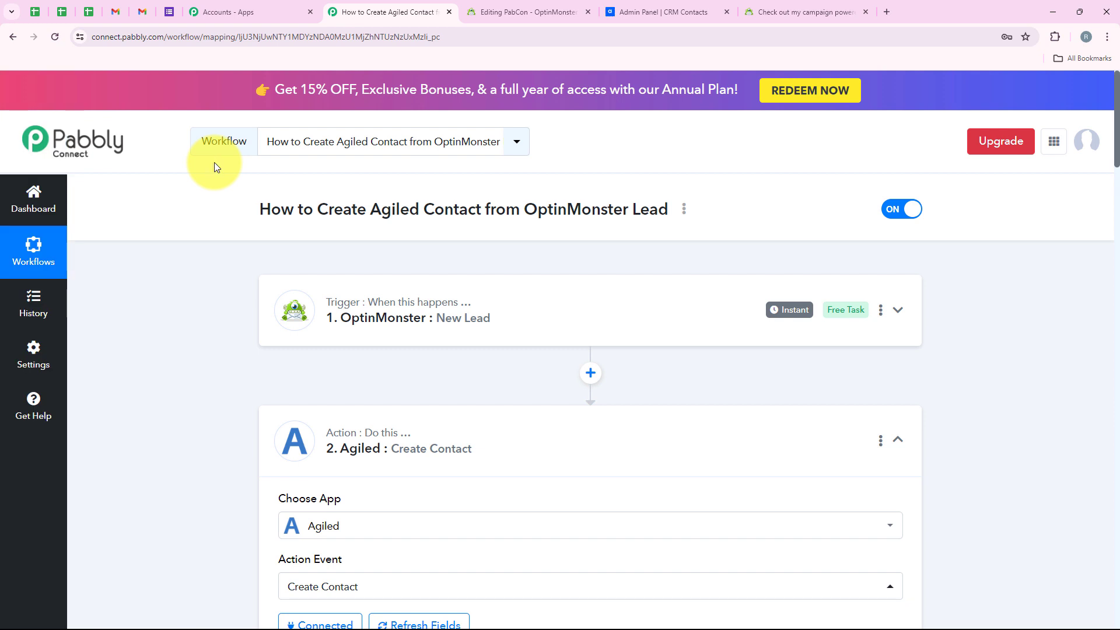
pyautogui.click(425, 443)
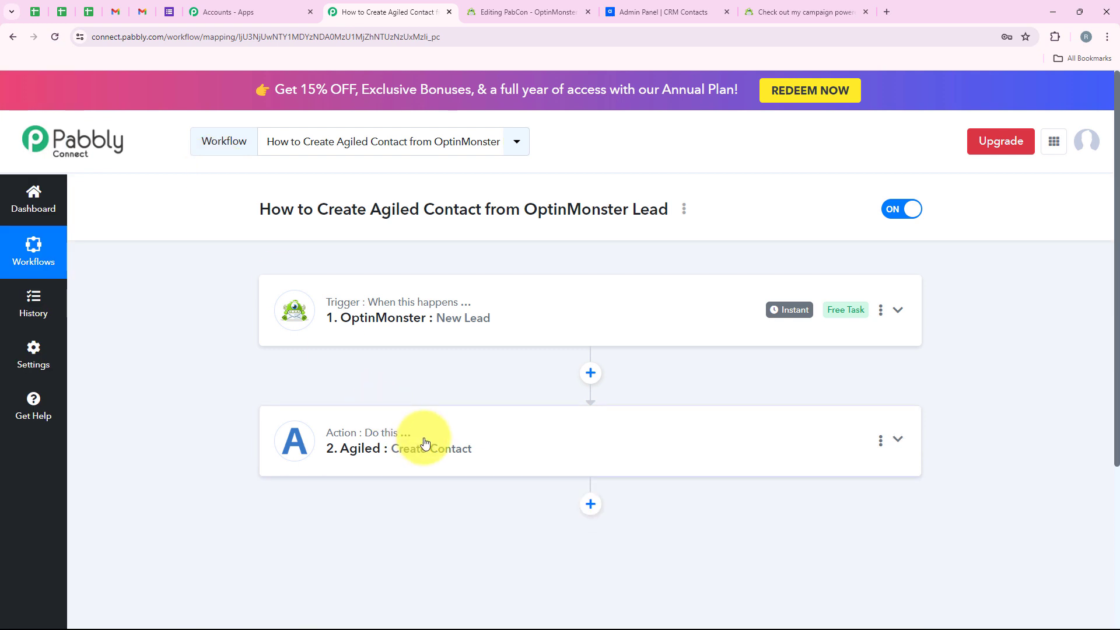
# Step: Reload the OptinMonster campaign, autofill a test lead's name, email and phone, and subscribe
pyautogui.click(780, 10)
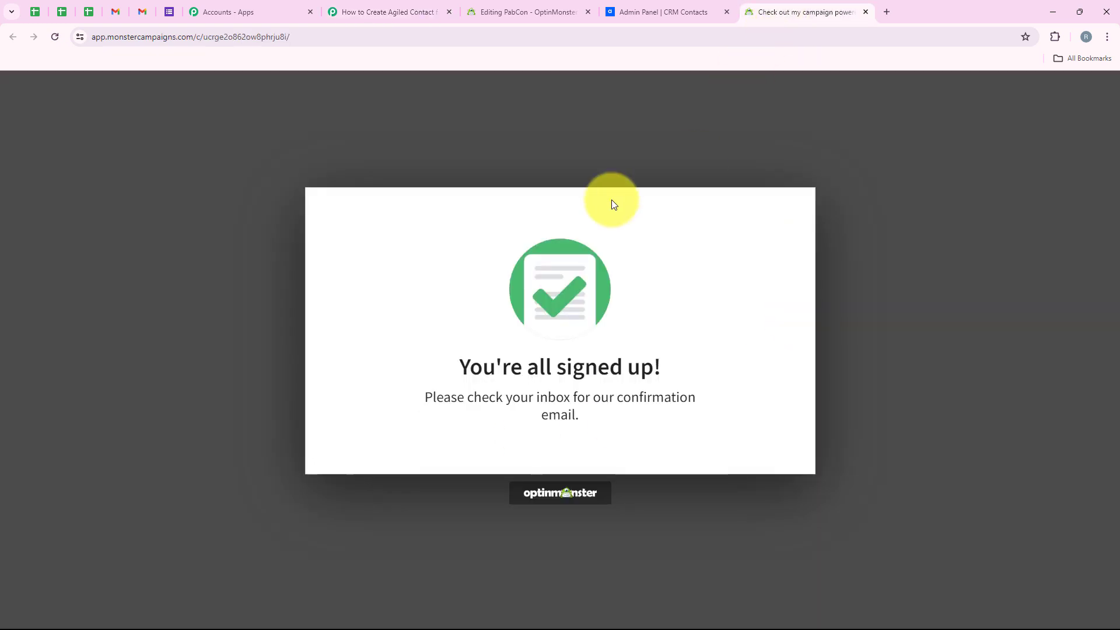
pyautogui.click(54, 35)
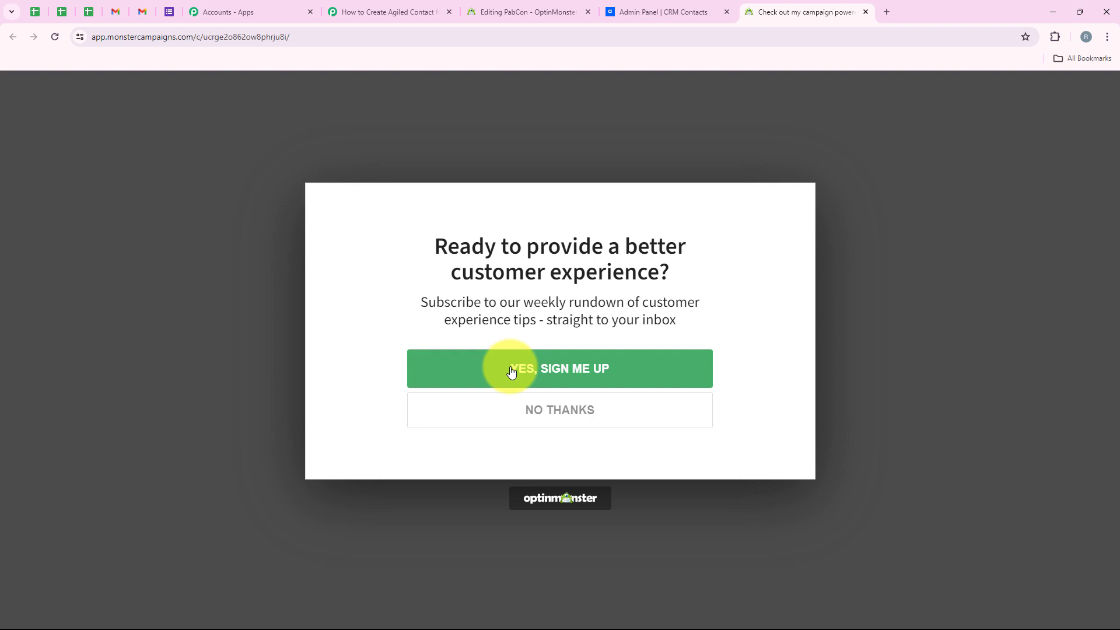
pyautogui.click(512, 371)
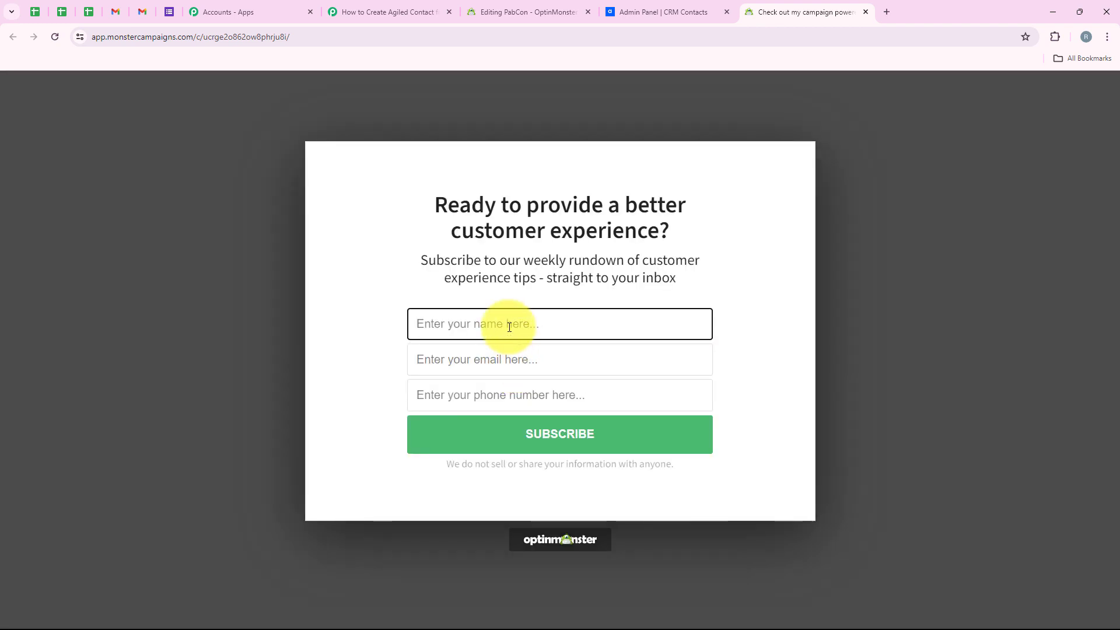
pyautogui.click(513, 327)
pyautogui.click(555, 386)
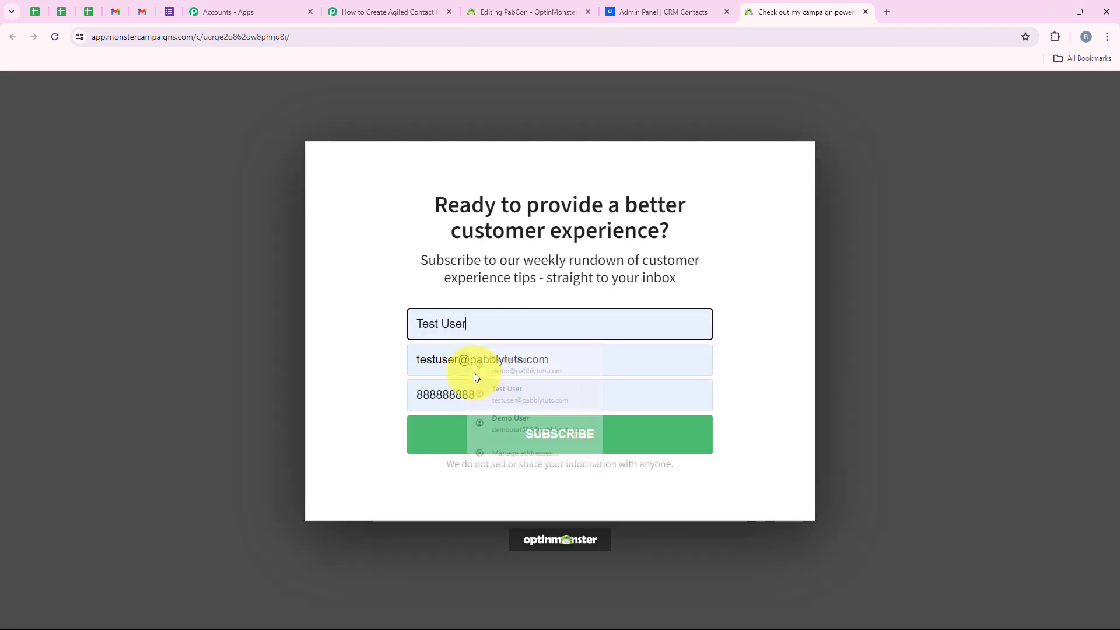
pyautogui.click(387, 342)
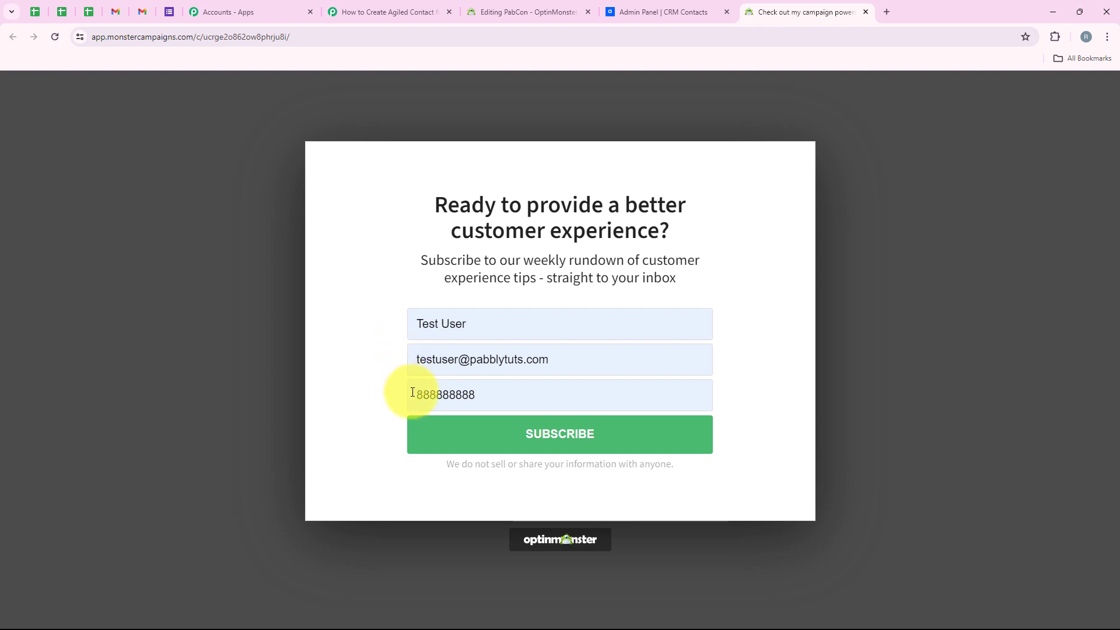
pyautogui.moveTo(410, 395); pyautogui.dragTo(545, 406)
pyautogui.click(729, 251)
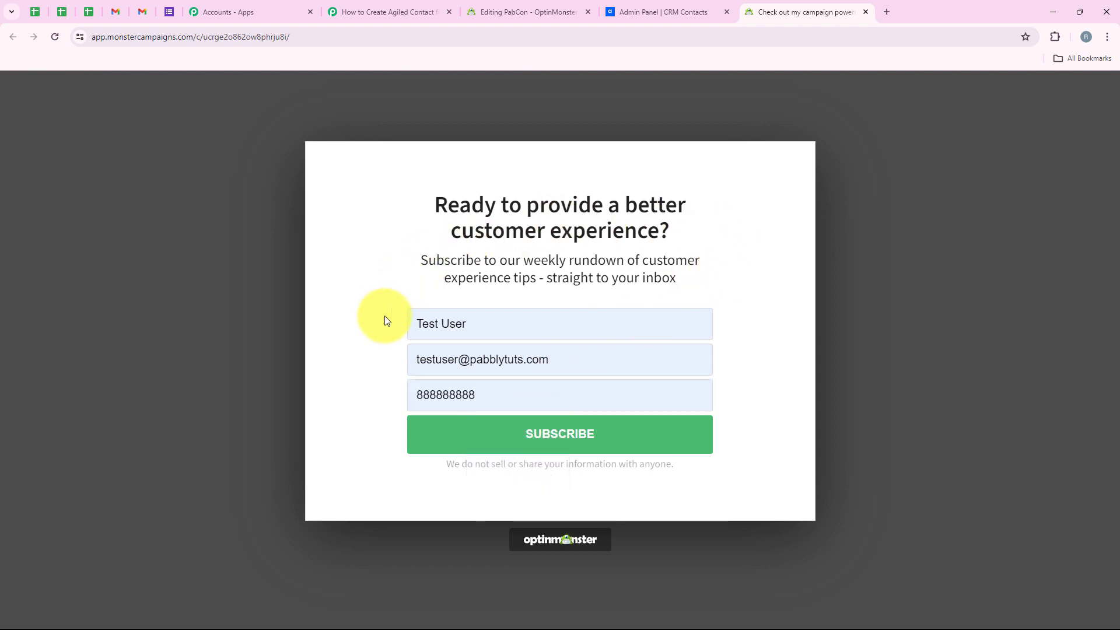
pyautogui.click(463, 427)
pyautogui.moveTo(459, 369); pyautogui.dragTo(665, 380)
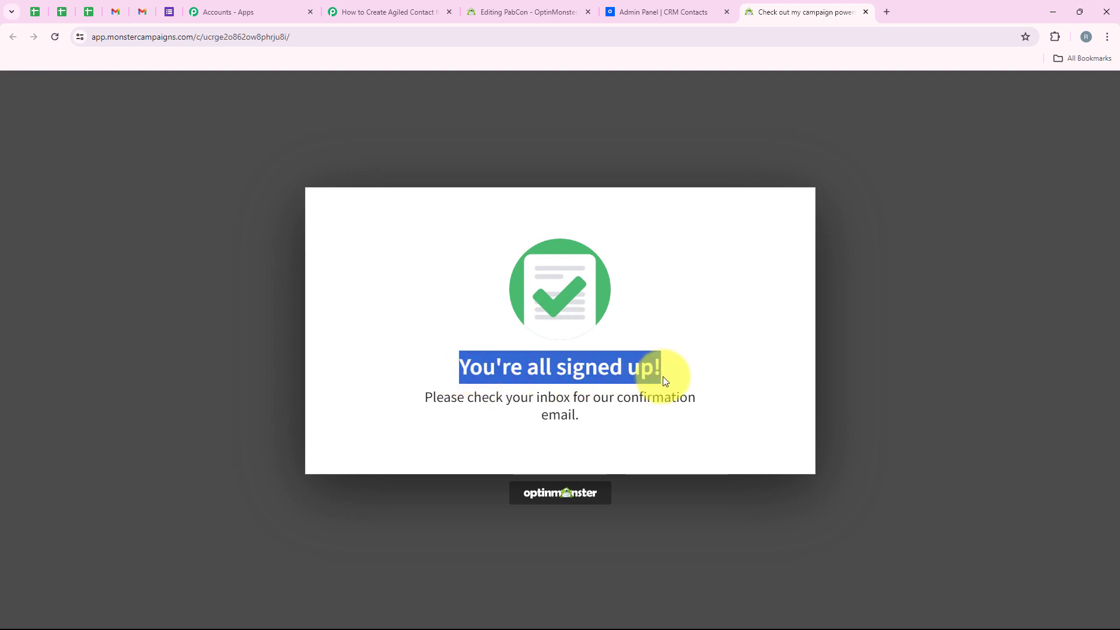
pyautogui.click(654, 300)
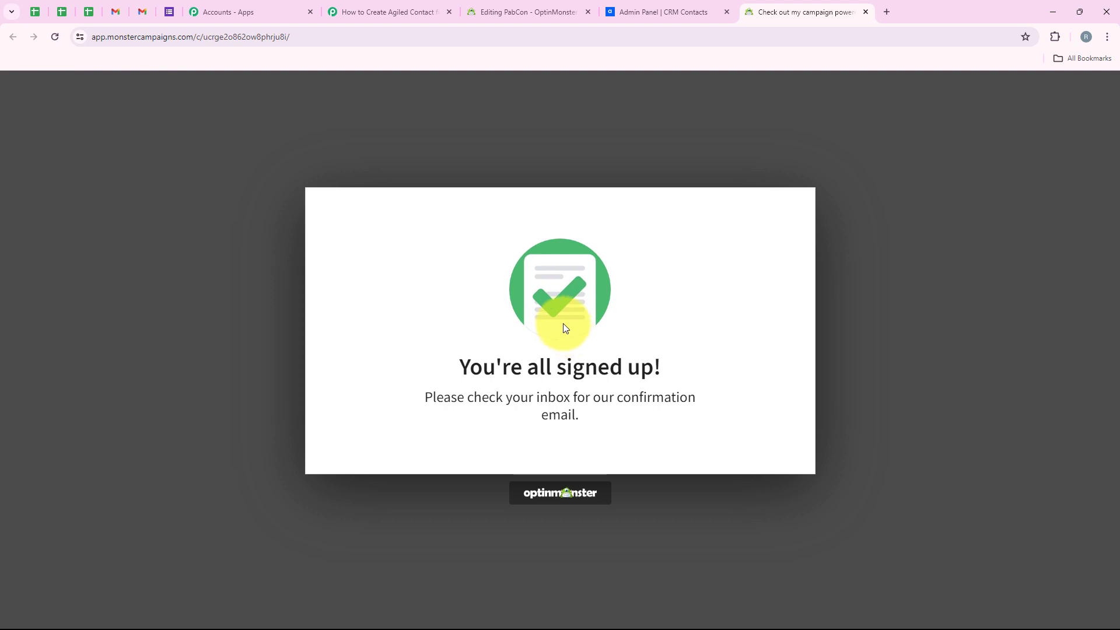
# Step: Reload Agiled's CRM Contacts and open the new Lead contact to check its phone number
pyautogui.click(639, 11)
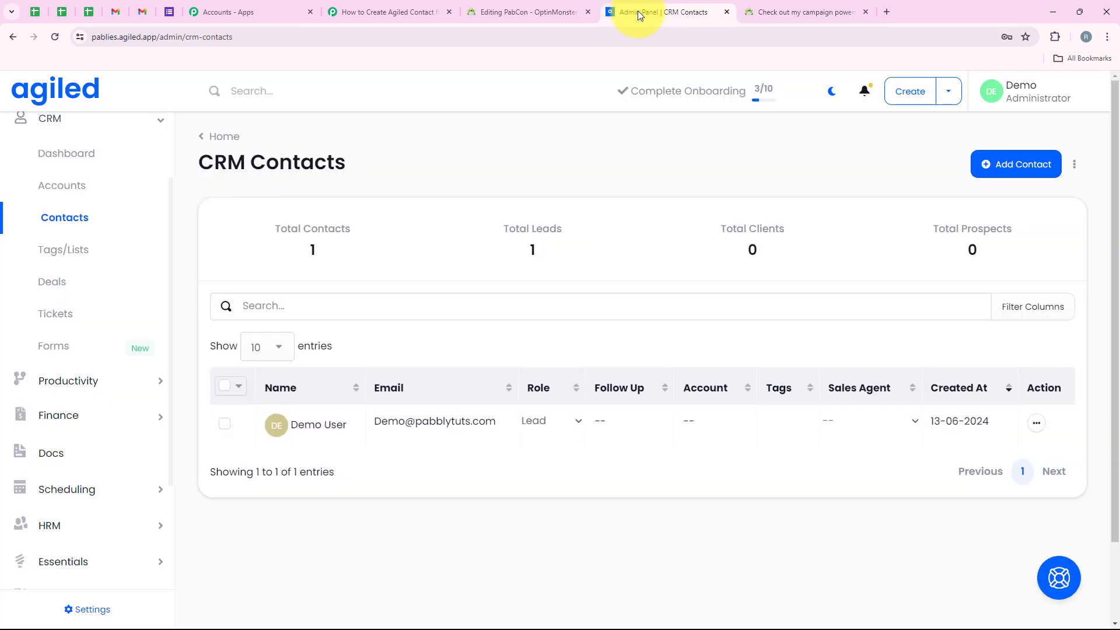
pyautogui.click(57, 37)
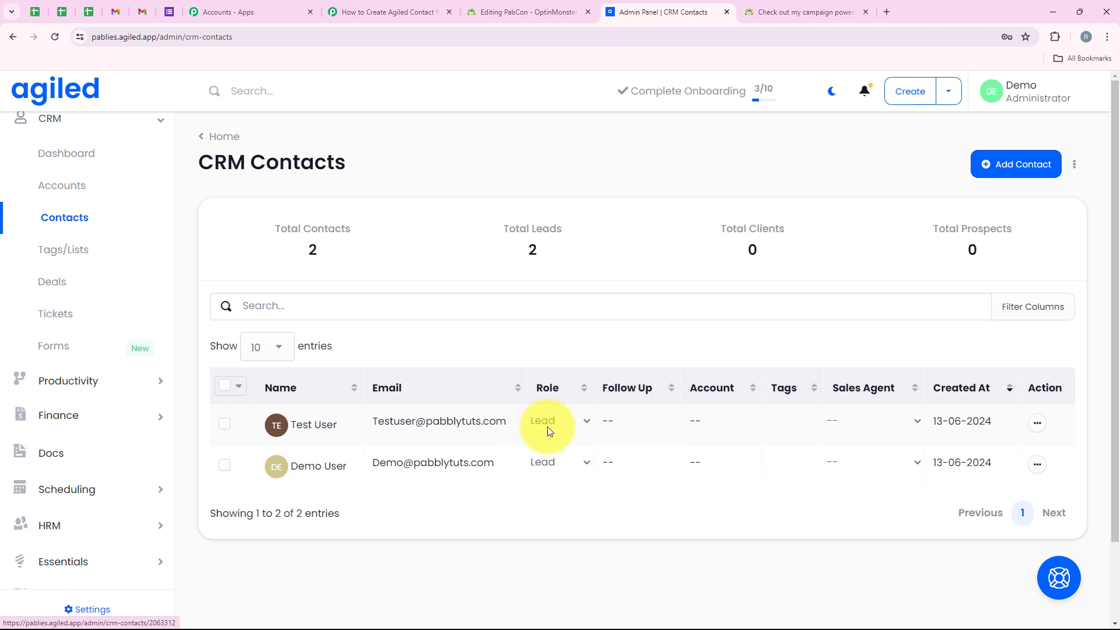
pyautogui.click(325, 426)
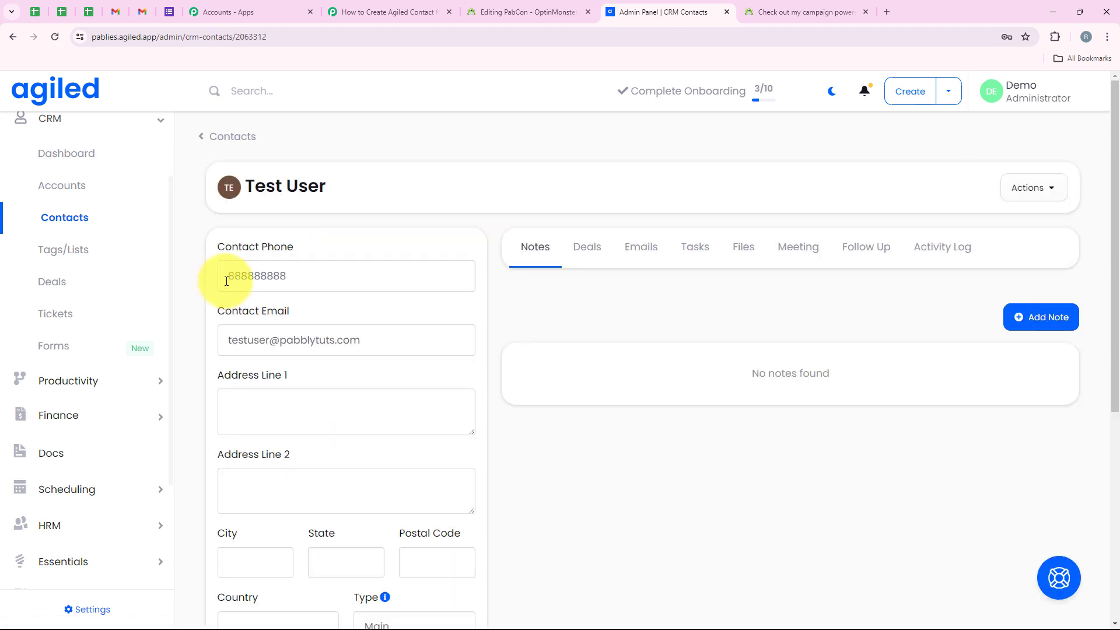
pyautogui.doubleClick(297, 285)
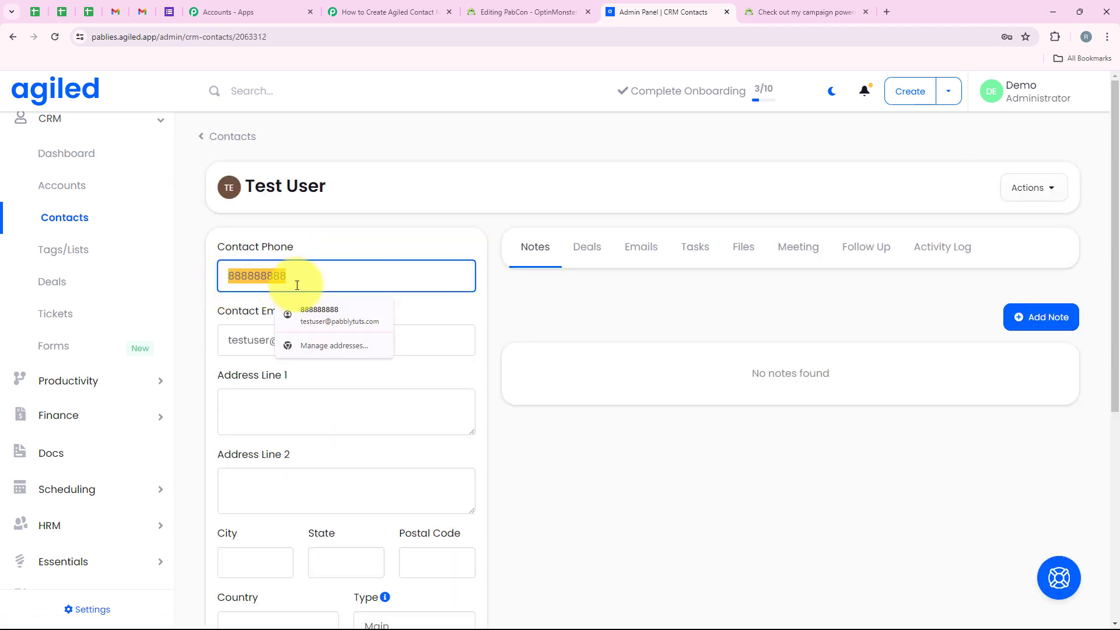
pyautogui.click(398, 240)
pyautogui.click(387, 12)
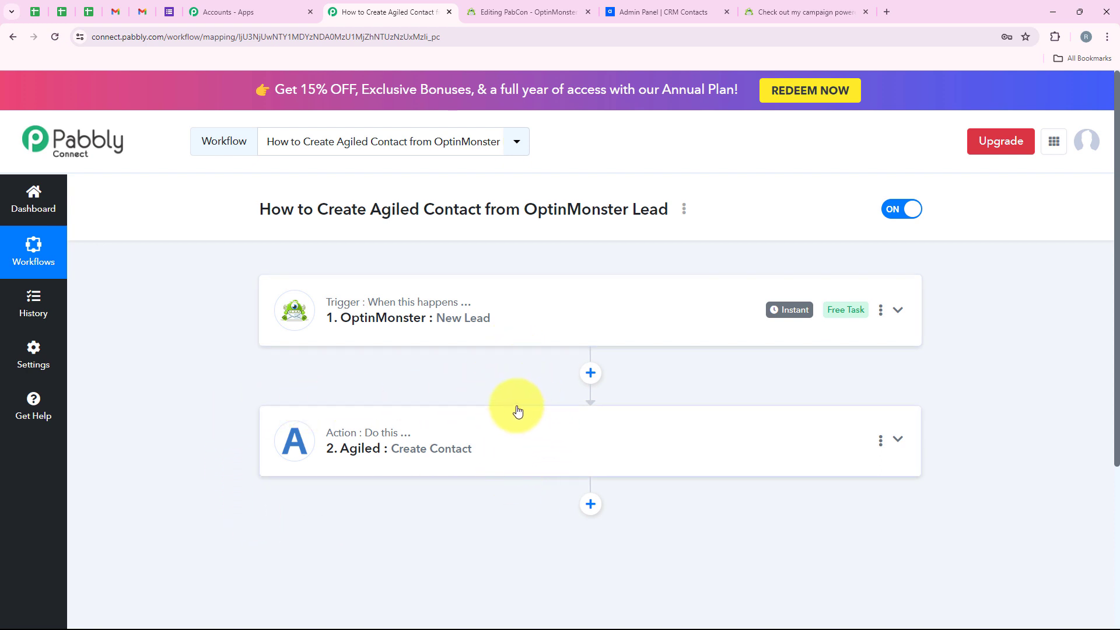
pyautogui.click(664, 12)
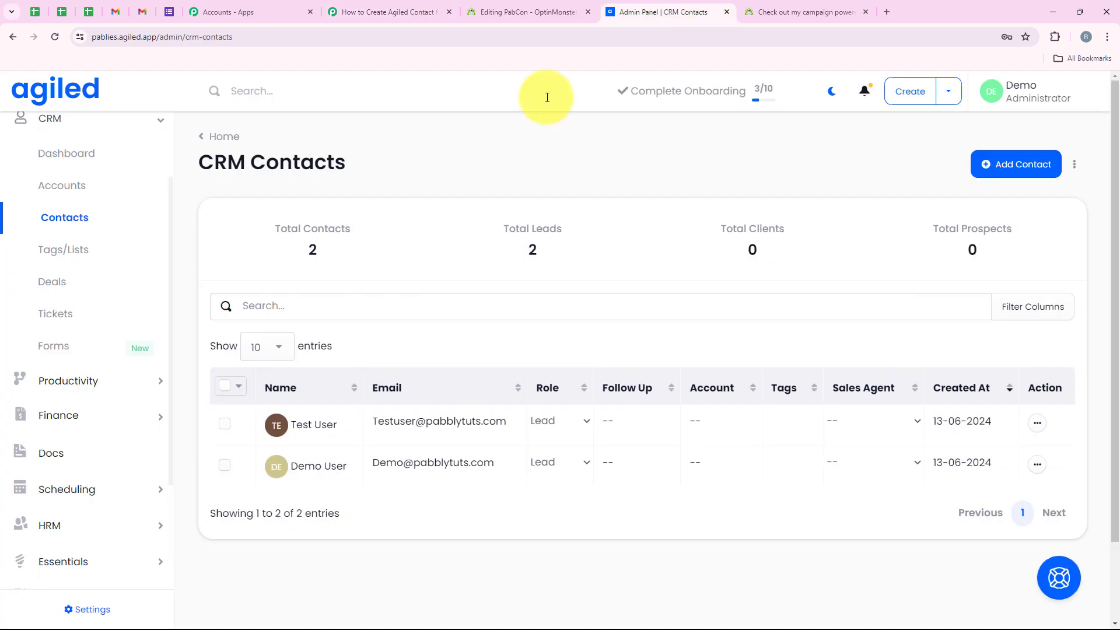